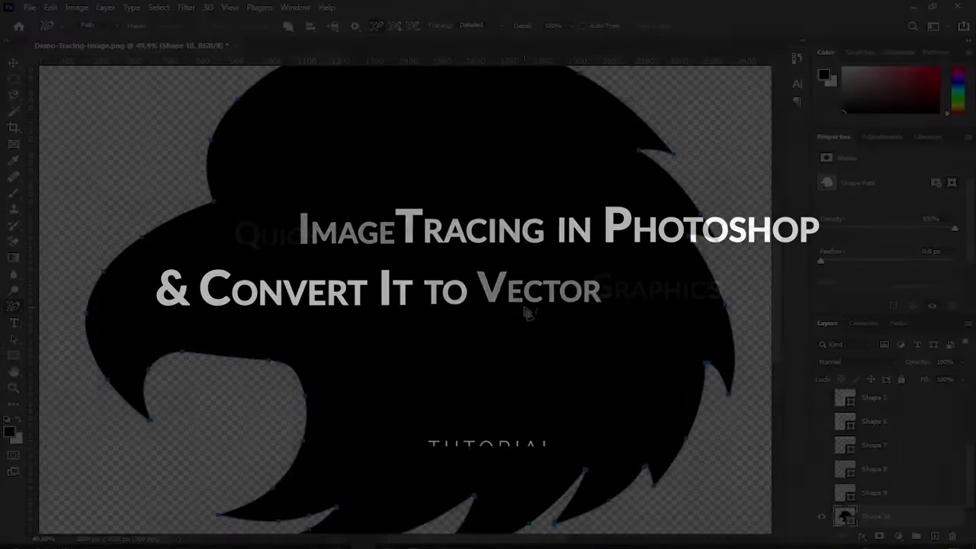
Step: Hide Layer 1 and show Shapes 9, 8 and 7 to build the beak
{"action": "scroll", "coordinate": [530, 320], "scroll_direction": "down", "scroll_amount": 2}
{"action": "scroll", "coordinate": [528, 320], "scroll_direction": "up", "scroll_amount": 2}
{"action": "scroll", "coordinate": [528, 320], "scroll_direction": "down", "scroll_amount": 1}
{"action": "scroll", "coordinate": [878, 504], "scroll_direction": "down", "scroll_amount": 1}
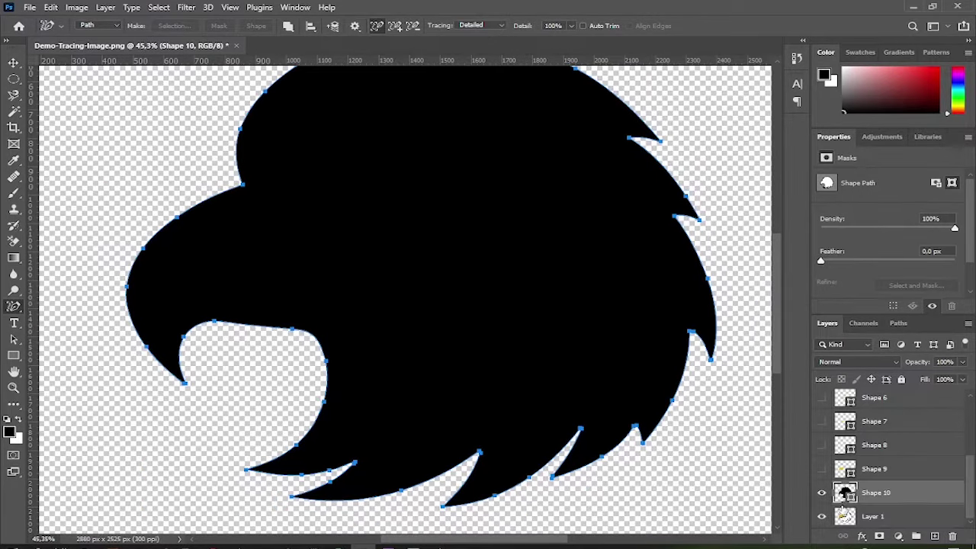
{"action": "left_click", "coordinate": [821, 517]}
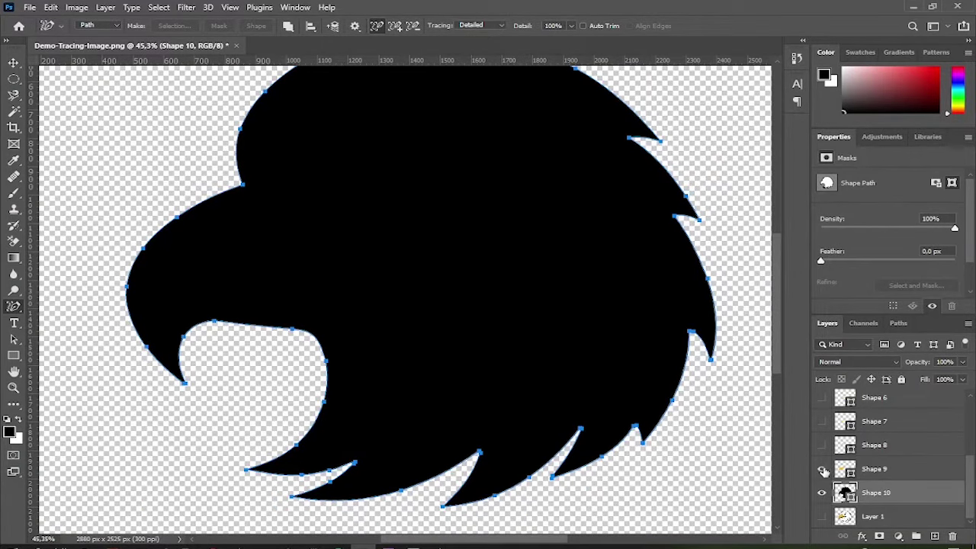
{"action": "left_click", "coordinate": [822, 469]}
{"action": "left_click", "coordinate": [822, 445]}
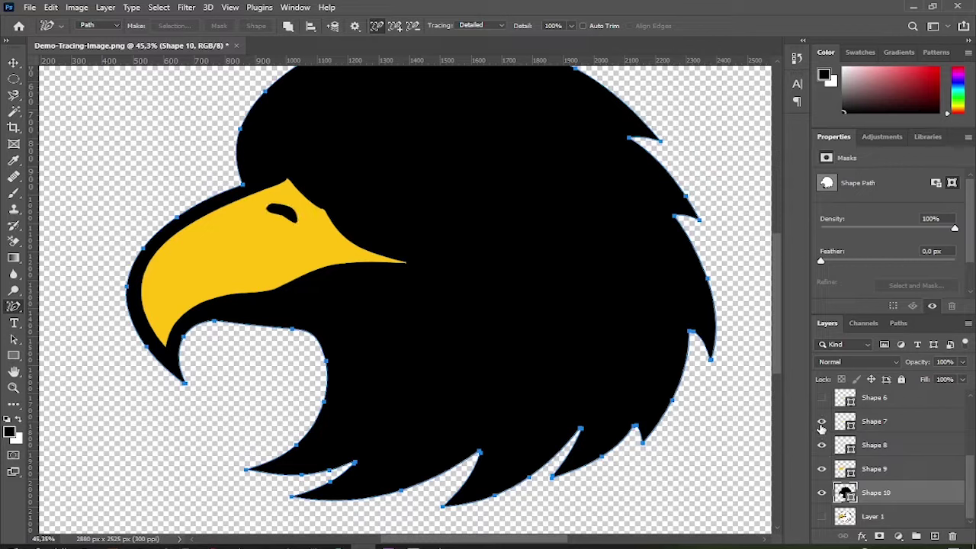
{"action": "left_click", "coordinate": [821, 421]}
Step: Show Shapes 6 through 1 to complete the full-colour eagle head
{"action": "scroll", "coordinate": [821, 431], "scroll_direction": "up", "scroll_amount": 2}
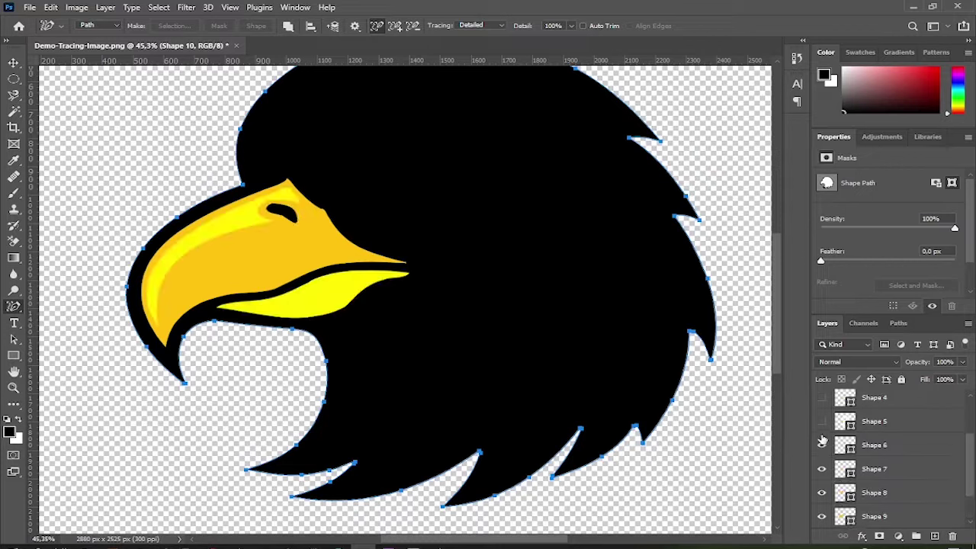
{"action": "left_click", "coordinate": [821, 445]}
{"action": "left_click", "coordinate": [822, 421]}
{"action": "left_click", "coordinate": [822, 398]}
{"action": "scroll", "coordinate": [820, 431], "scroll_direction": "up", "scroll_amount": 3}
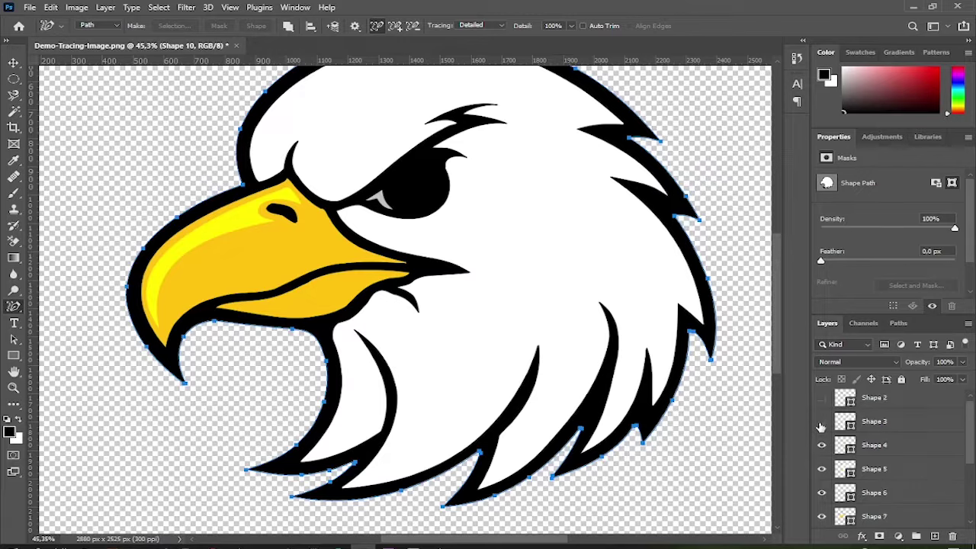
{"action": "left_click", "coordinate": [822, 448]}
{"action": "left_click", "coordinate": [822, 424]}
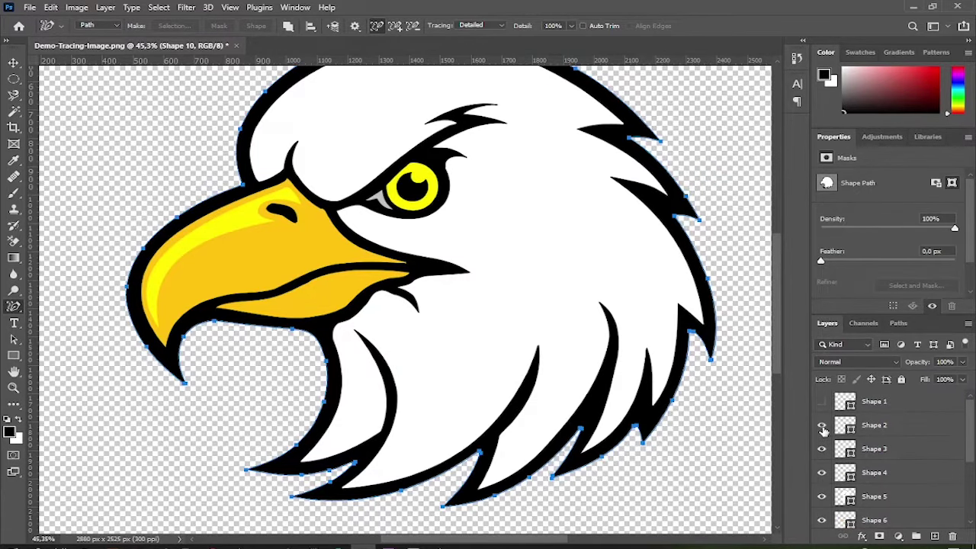
{"action": "left_click", "coordinate": [822, 402]}
{"action": "scroll", "coordinate": [642, 458], "scroll_direction": "down", "scroll_amount": 2}
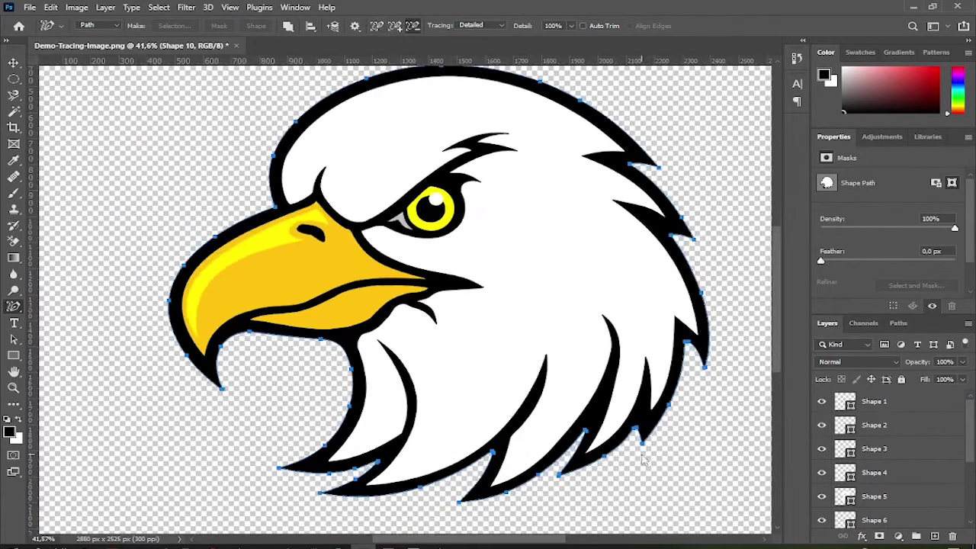
{"action": "scroll", "coordinate": [646, 464], "scroll_direction": "up", "scroll_amount": 4}
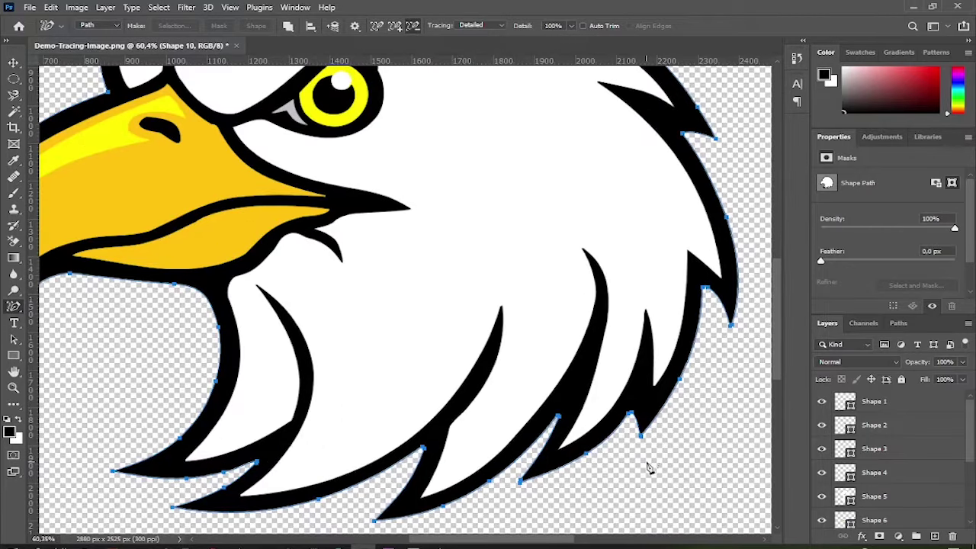
{"action": "scroll", "coordinate": [648, 468], "scroll_direction": "down", "scroll_amount": 1}
{"action": "scroll", "coordinate": [648, 468], "scroll_direction": "up", "scroll_amount": 3}
{"action": "scroll", "coordinate": [648, 468], "scroll_direction": "down", "scroll_amount": 5}
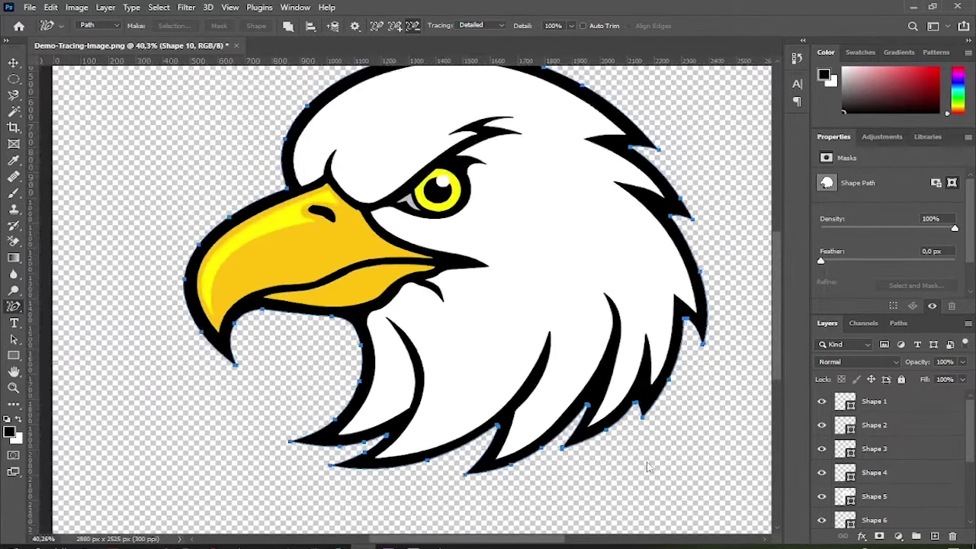
{"action": "scroll", "coordinate": [648, 469], "scroll_direction": "down", "scroll_amount": 2}
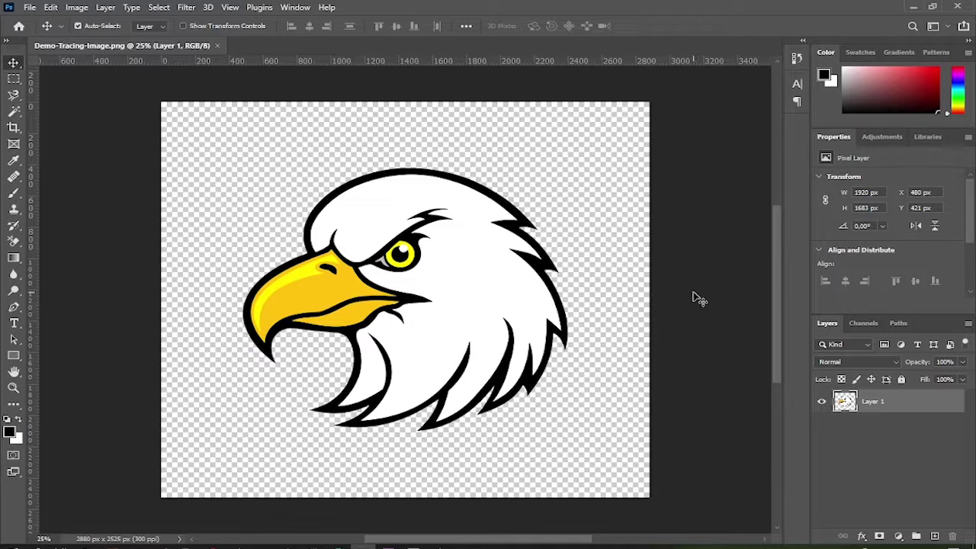
Step: Check the Pen tool flyout's list of pen tools, then dismiss it
{"action": "left_click", "coordinate": [14, 308]}
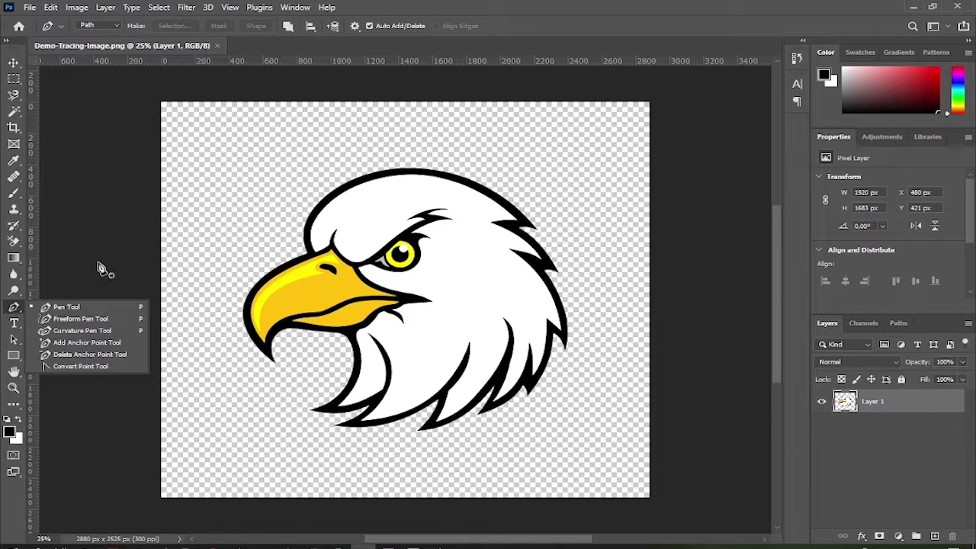
{"action": "left_click", "coordinate": [441, 7]}
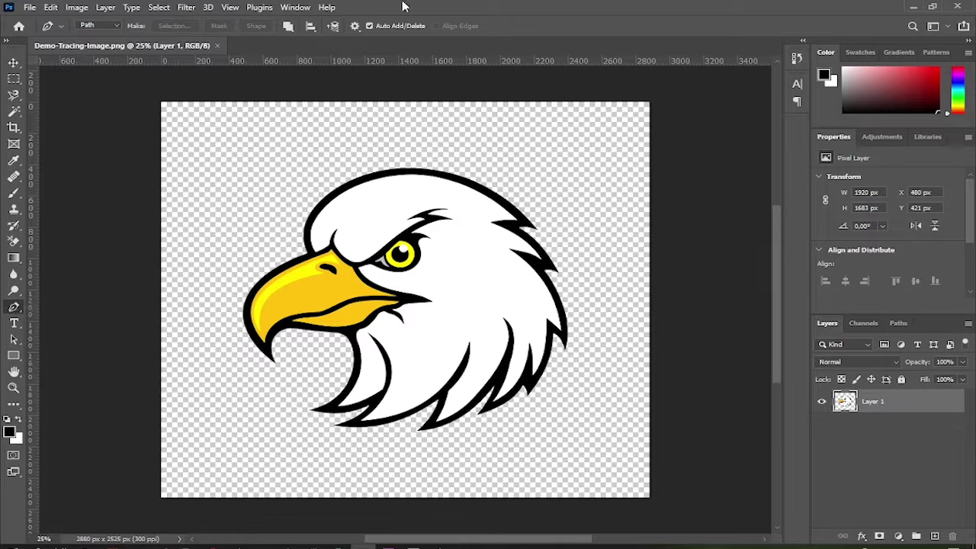
Step: Enable Content-Aware Tracing Tool in Technology Previews preferences, confirm, and close Photoshop
{"action": "left_click", "coordinate": [53, 8]}
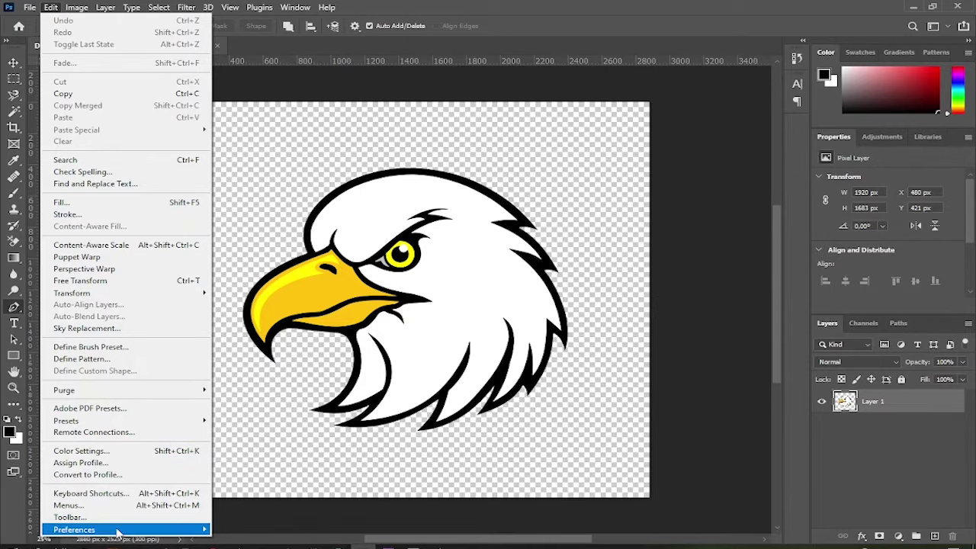
{"action": "mouse_move", "coordinate": [118, 532]}
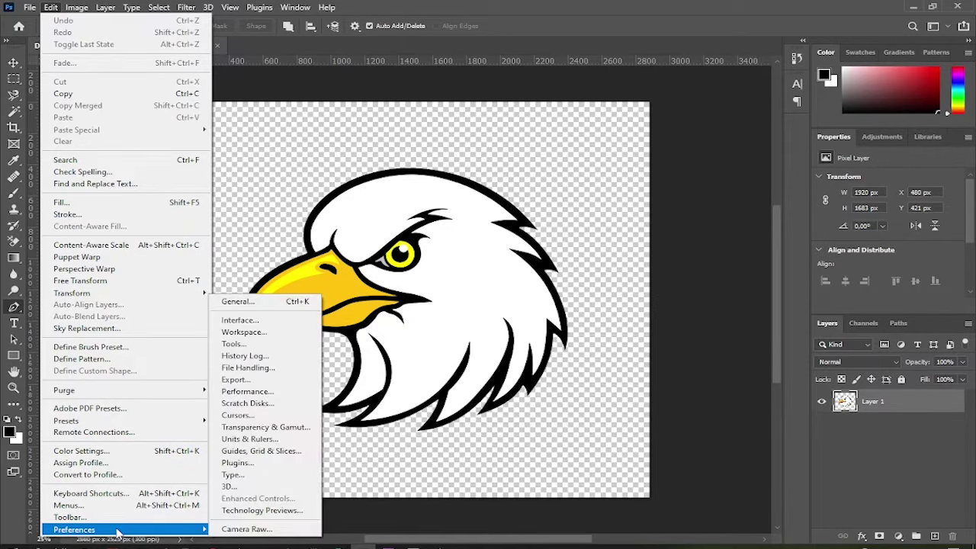
{"action": "left_click", "coordinate": [259, 511]}
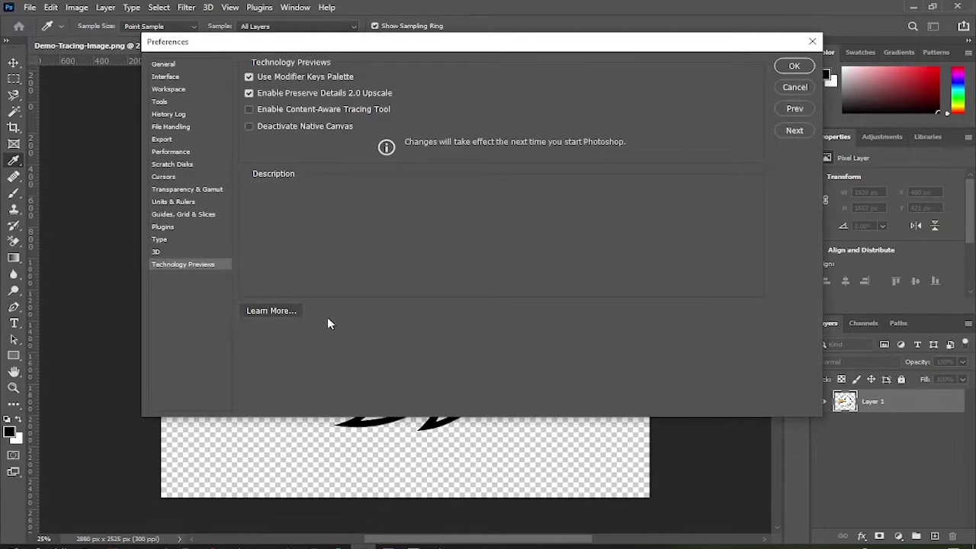
{"action": "mouse_move", "coordinate": [252, 114]}
{"action": "left_click", "coordinate": [793, 65]}
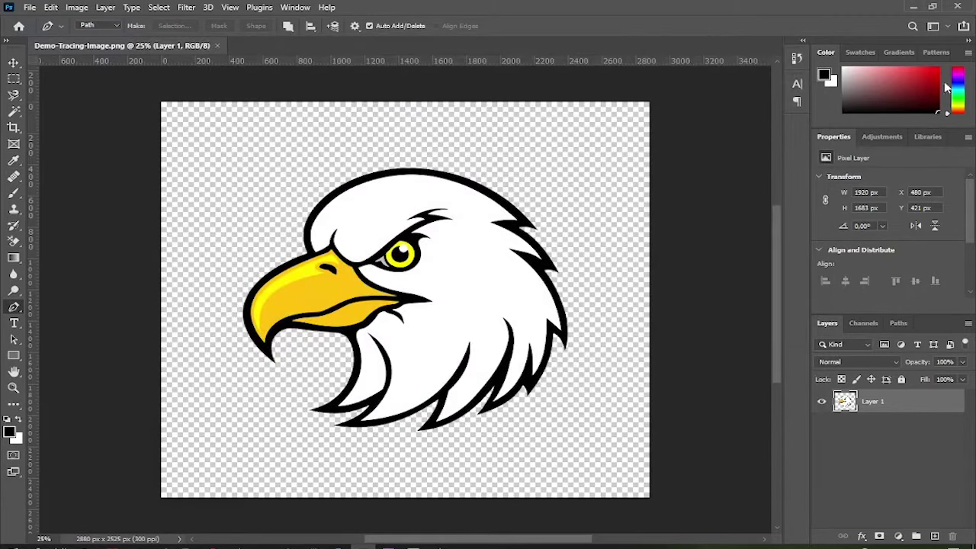
{"action": "left_click", "coordinate": [959, 7]}
Step: Reopen Demo-Tracing-Image.png in Adobe Photoshop 2021 from File Explorer's Open with menu
{"action": "right_click", "coordinate": [396, 89]}
{"action": "mouse_move", "coordinate": [463, 326]}
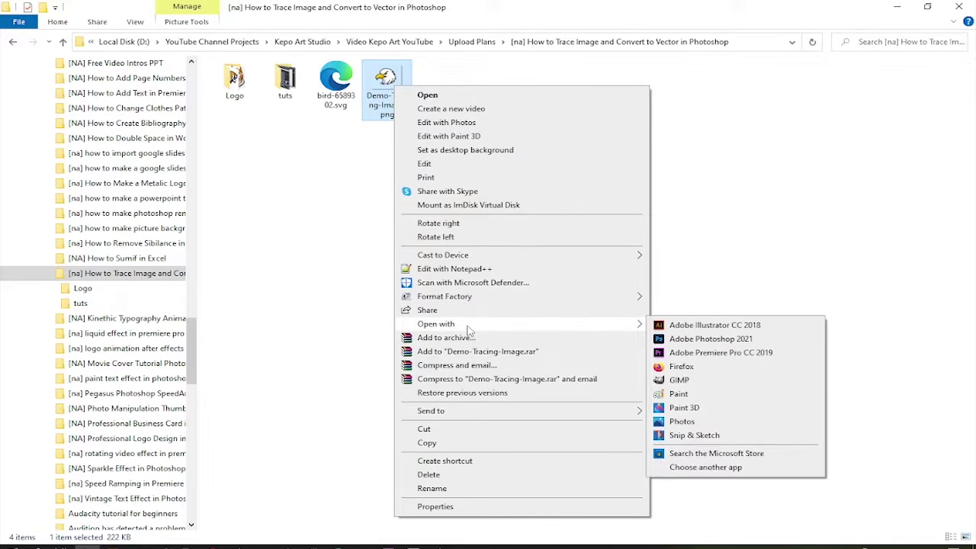
{"action": "left_click", "coordinate": [683, 343]}
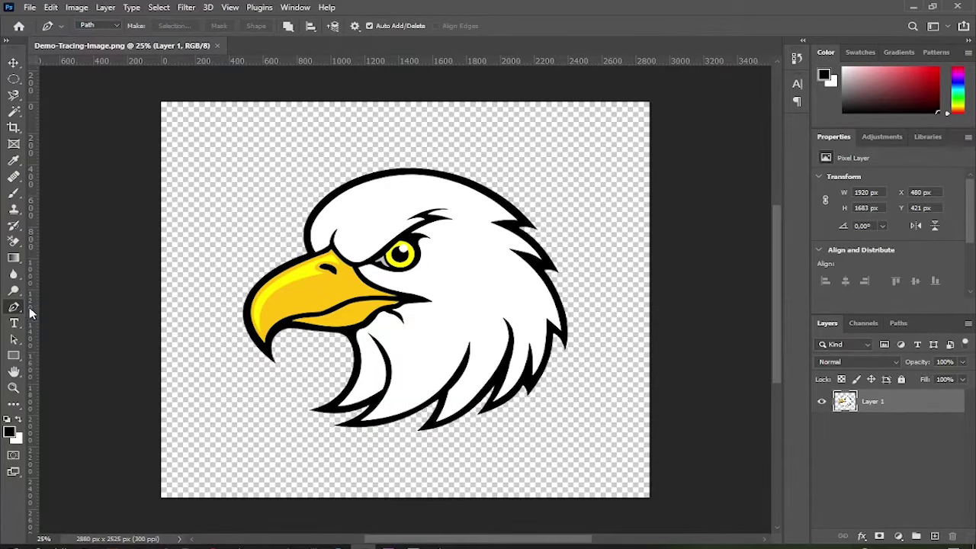
Step: Switch to the Content-Aware Tracing Tool in Path mode and zoom in on the eagle's eye
{"action": "right_click", "coordinate": [18, 309]}
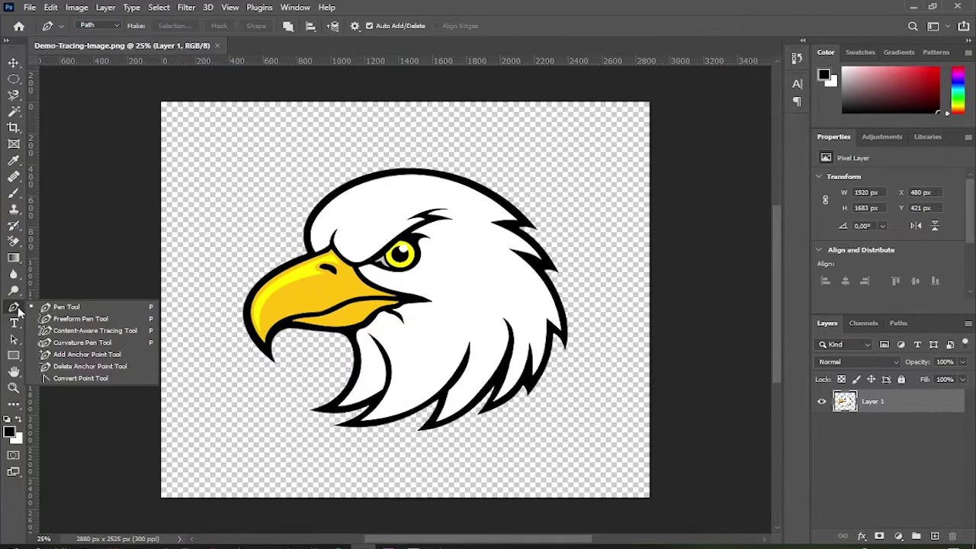
{"action": "left_click", "coordinate": [122, 339]}
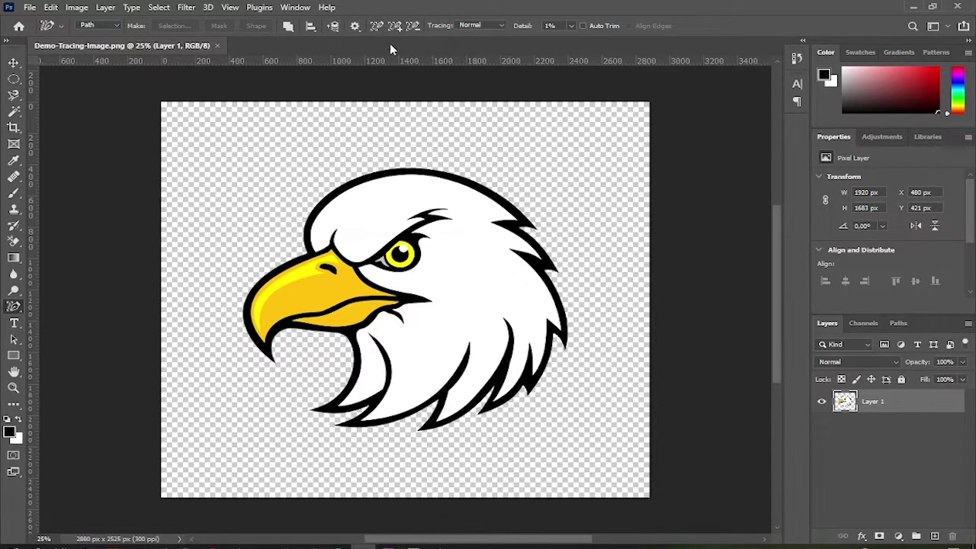
{"action": "scroll", "coordinate": [605, 218], "scroll_direction": "up", "scroll_amount": 5}
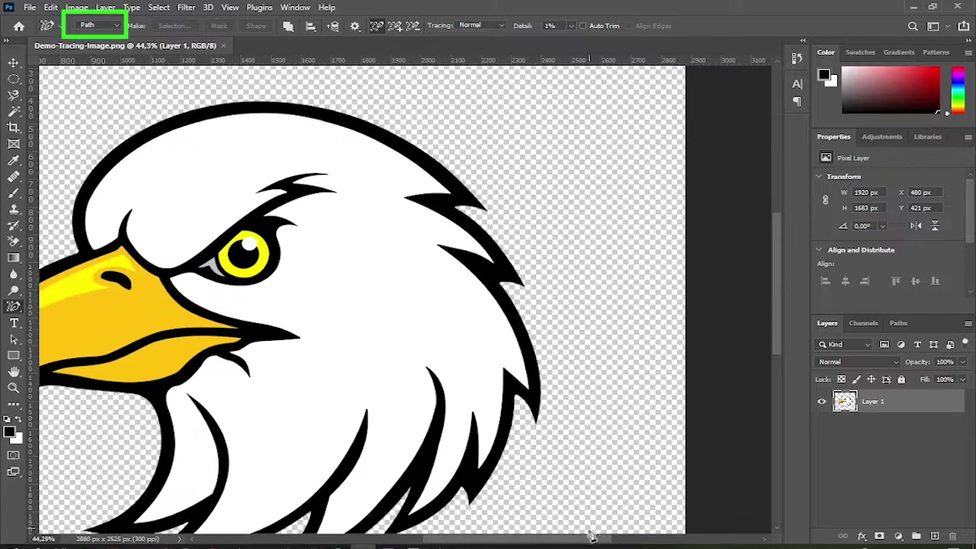
{"action": "scroll", "coordinate": [591, 475], "scroll_direction": "down", "scroll_amount": 2}
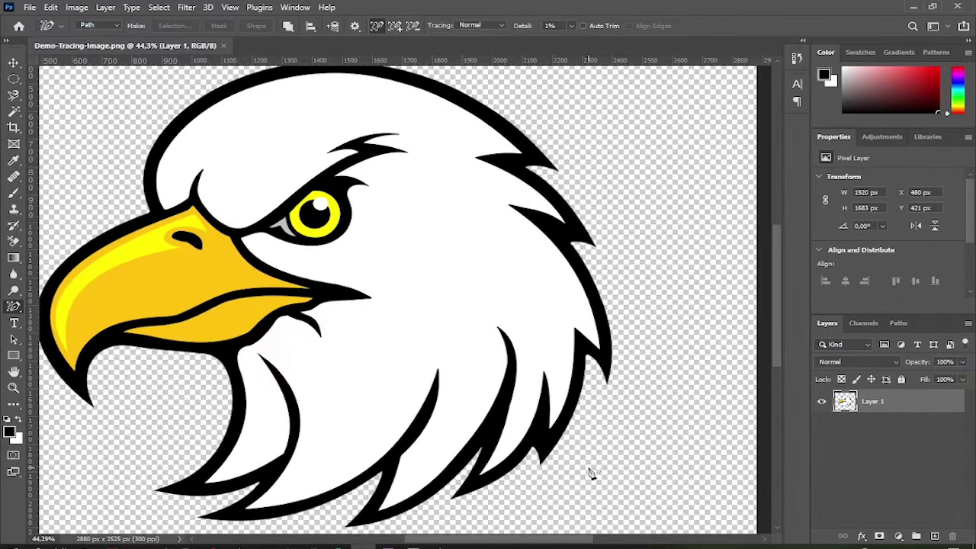
{"action": "left_click", "coordinate": [300, 228]}
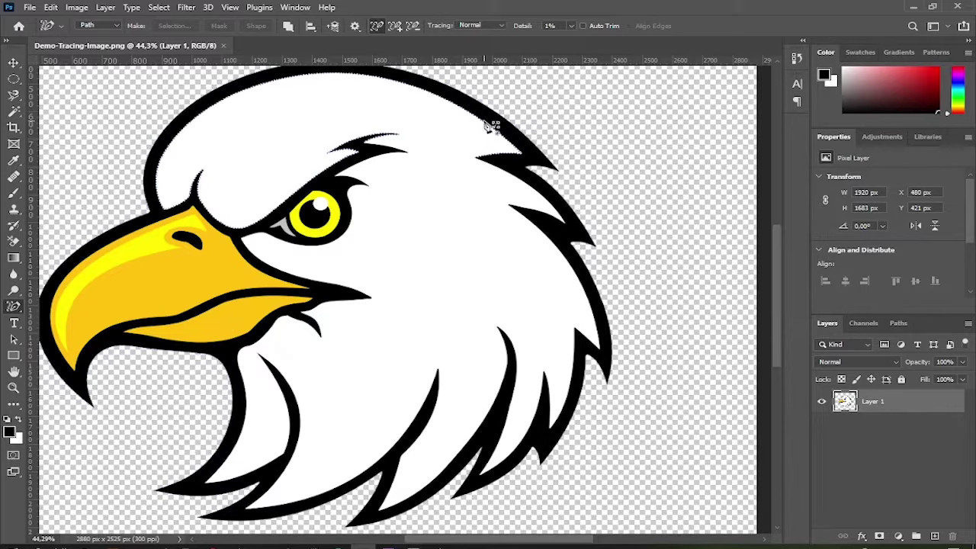
Step: Zoom in and trace the eye's white highlight as a path
{"action": "scroll", "coordinate": [440, 269], "scroll_direction": "up", "scroll_amount": 3}
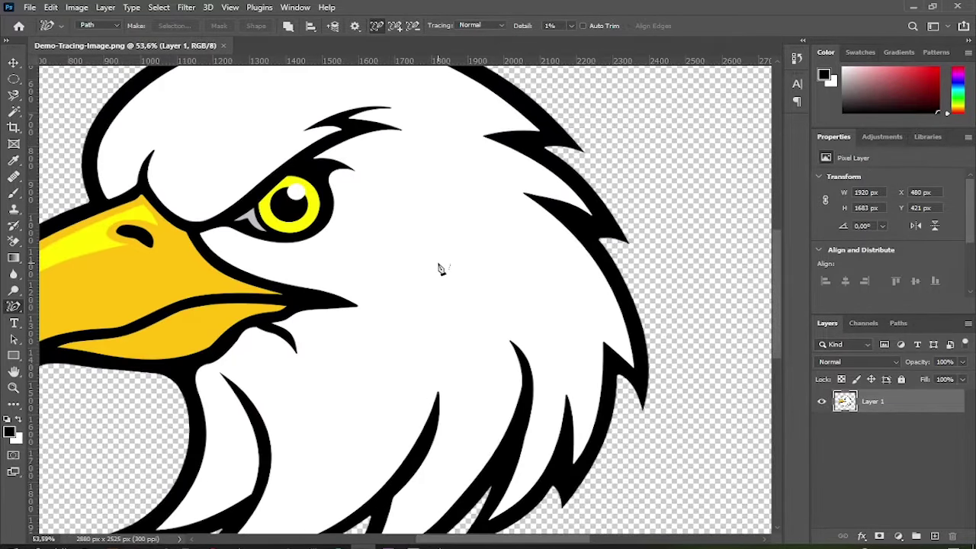
{"action": "scroll", "coordinate": [442, 271], "scroll_direction": "up", "scroll_amount": 4}
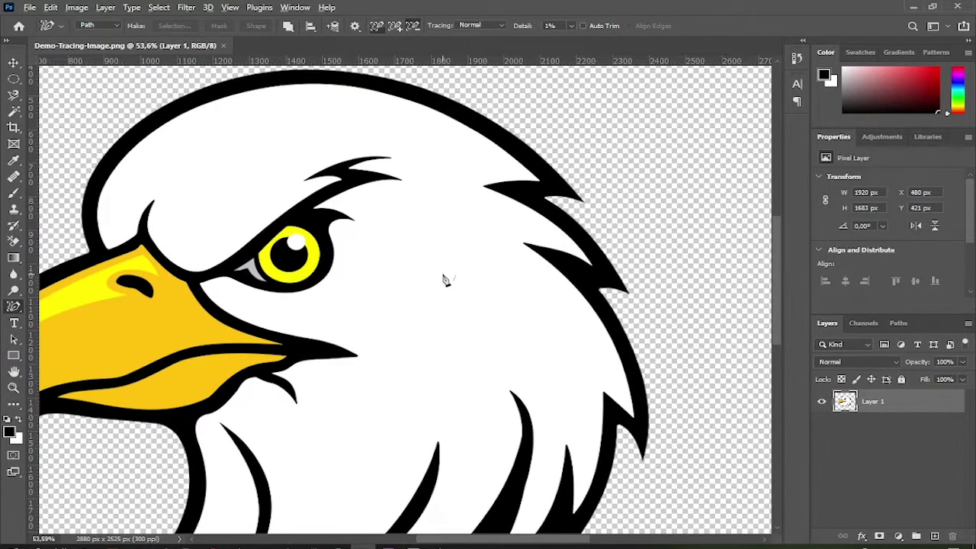
{"action": "scroll", "coordinate": [374, 250], "scroll_direction": "up", "scroll_amount": 4}
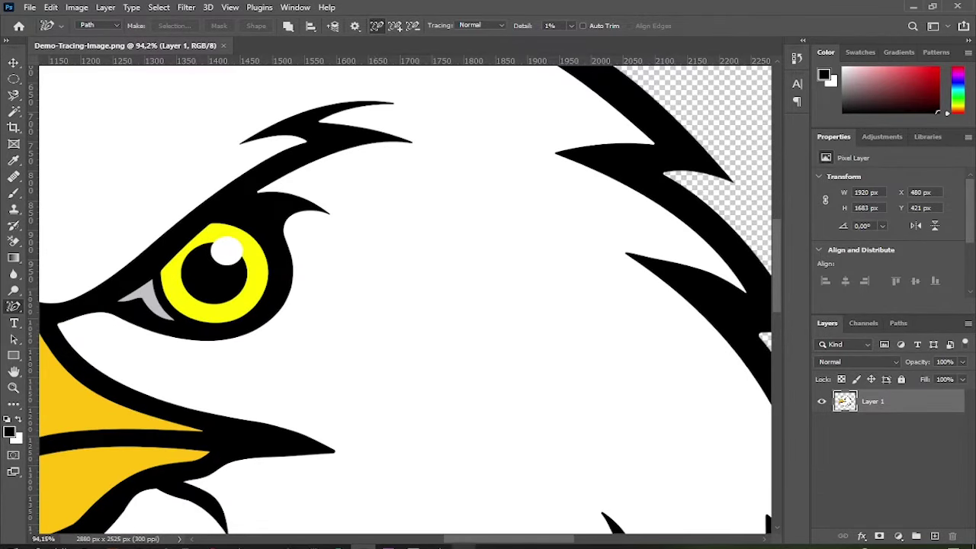
{"action": "scroll", "coordinate": [335, 349], "scroll_direction": "up", "scroll_amount": 1}
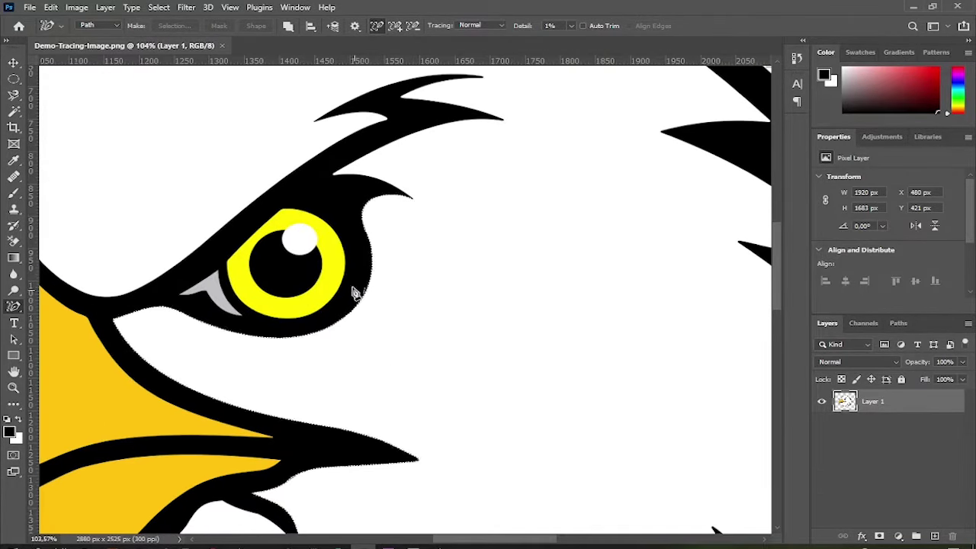
{"action": "left_click", "coordinate": [320, 239]}
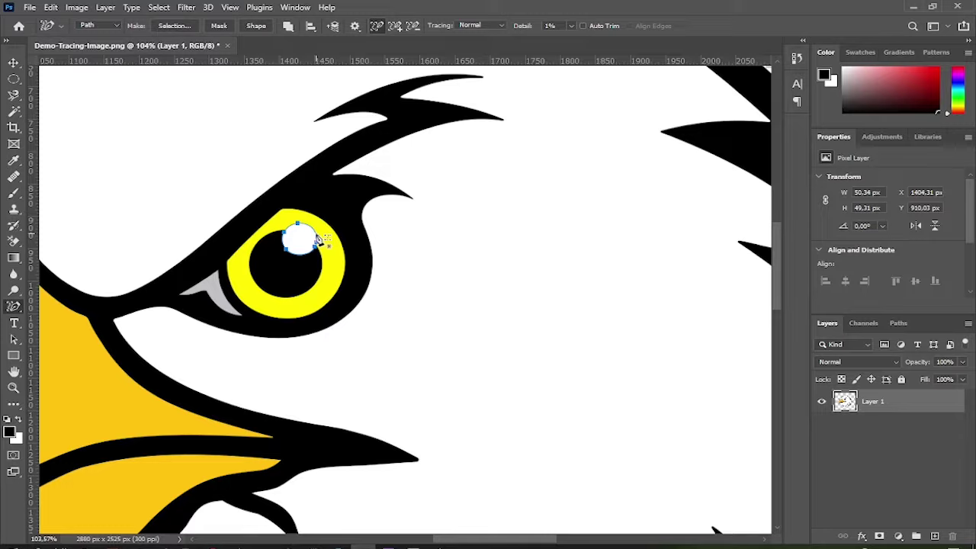
Step: Fill the highlight path with sampled white as shape layer Shape 1, hiding Layer 1
{"action": "left_click", "coordinate": [11, 432]}
{"action": "left_click", "coordinate": [298, 233]}
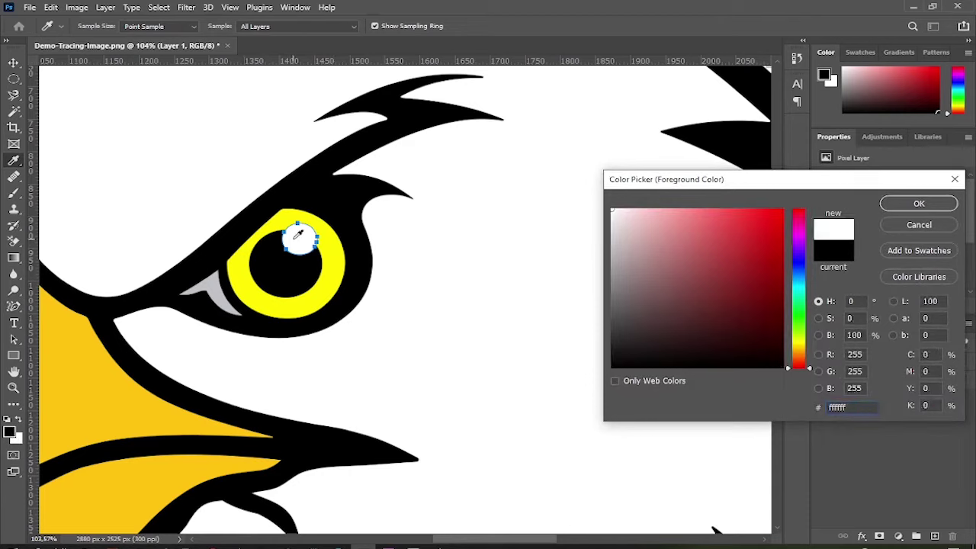
{"action": "left_click", "coordinate": [919, 204]}
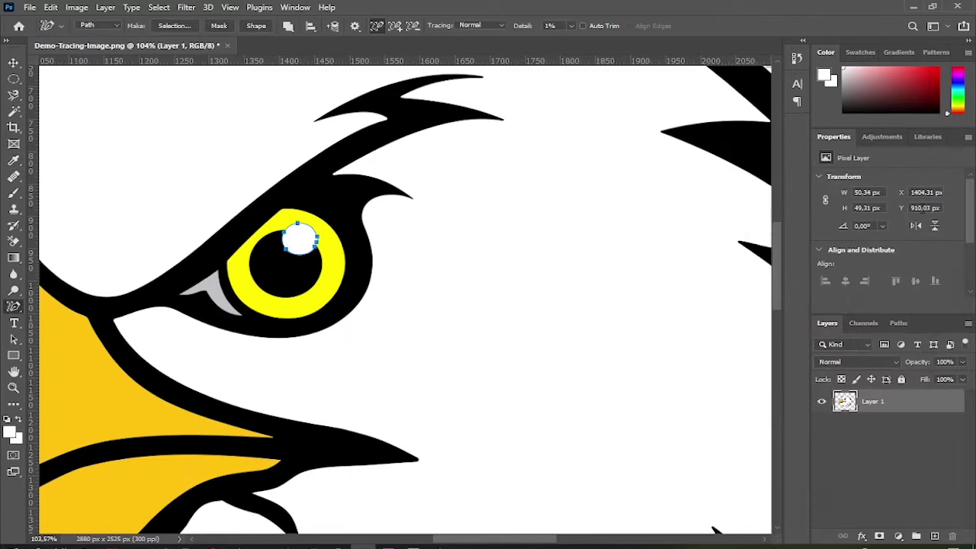
{"action": "left_click", "coordinate": [257, 27]}
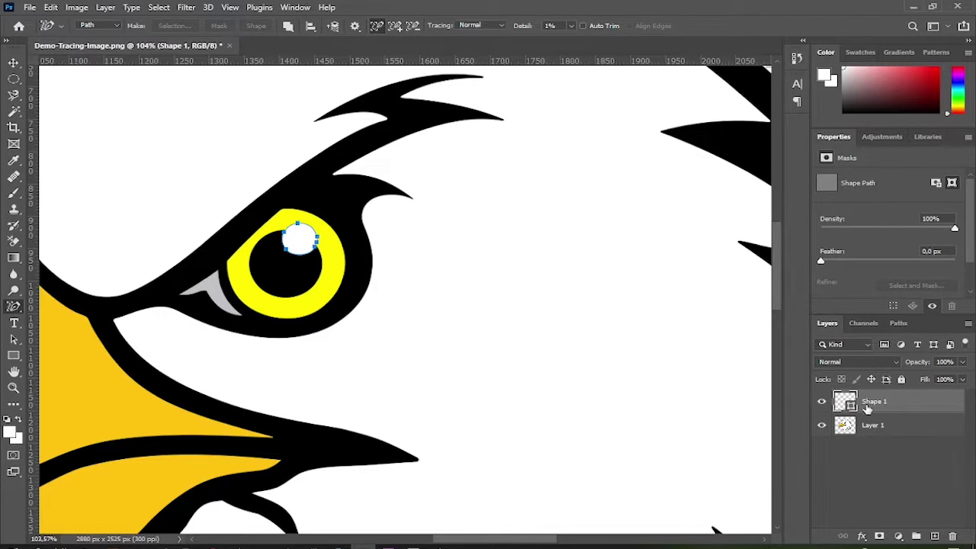
{"action": "left_click", "coordinate": [821, 426]}
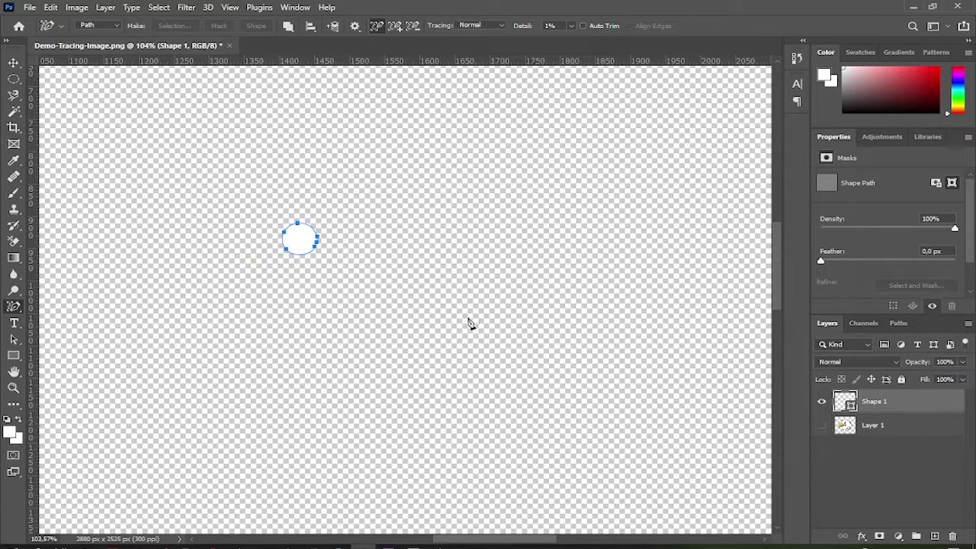
Step: Re-show and select Layer 1, and hide the white Shape 1 layer
{"action": "left_click", "coordinate": [821, 426]}
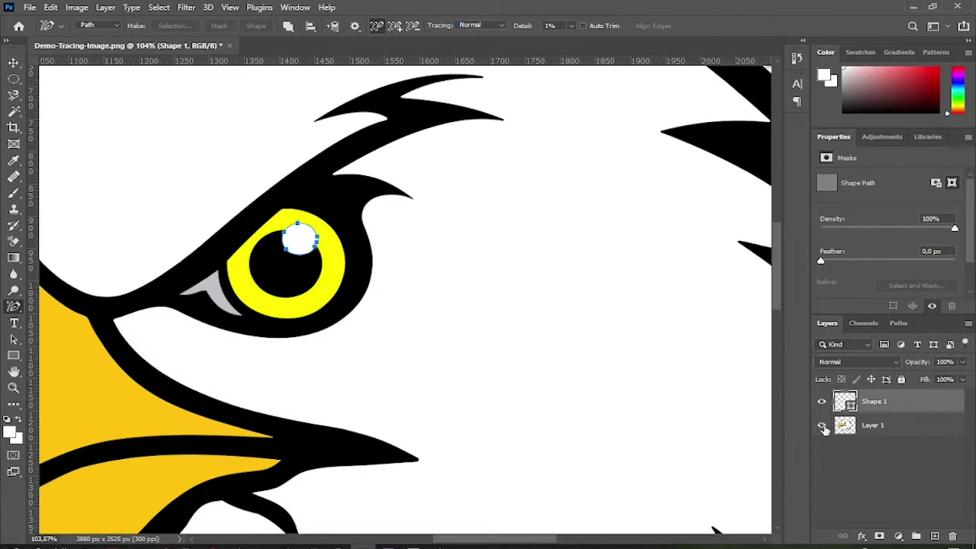
{"action": "left_click", "coordinate": [884, 427]}
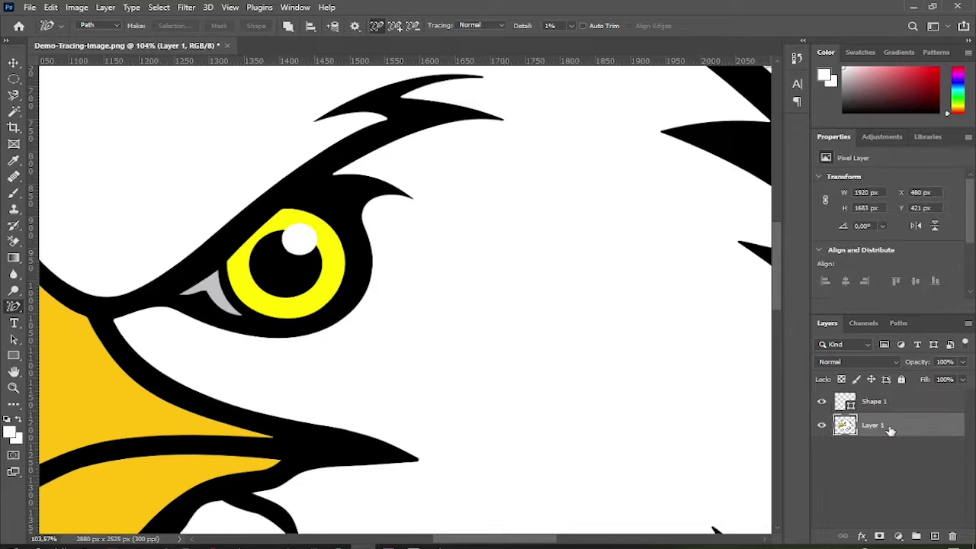
{"action": "left_click", "coordinate": [821, 402]}
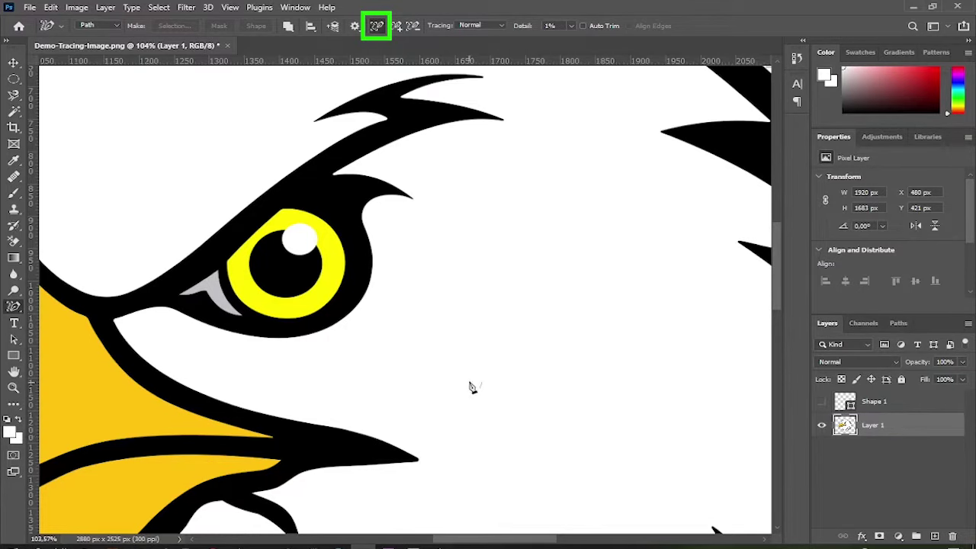
{"action": "scroll", "coordinate": [394, 353], "scroll_direction": "up", "scroll_amount": 2}
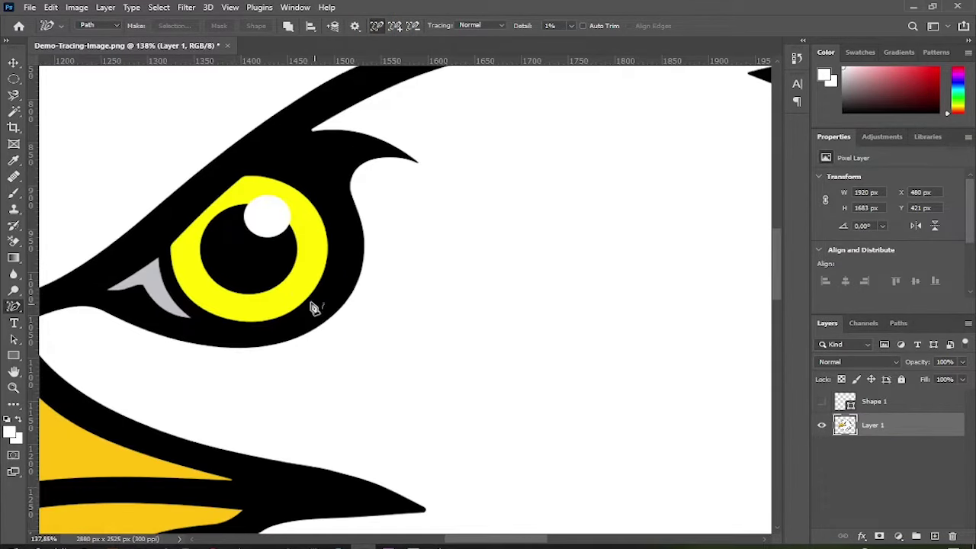
Step: Trace the pupil outline around the highlight, adjusting how traces combine with the path
{"action": "left_click", "coordinate": [268, 244]}
{"action": "scroll", "coordinate": [295, 244], "scroll_direction": "up", "scroll_amount": 2}
{"action": "left_click", "coordinate": [295, 239], "text": "shift"}
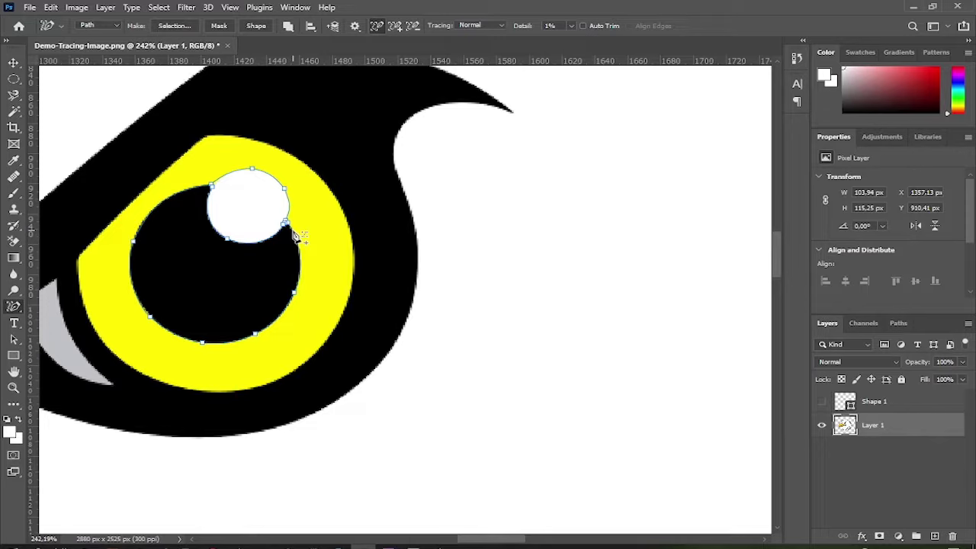
{"action": "left_click", "coordinate": [413, 26]}
{"action": "left_click", "coordinate": [280, 183]}
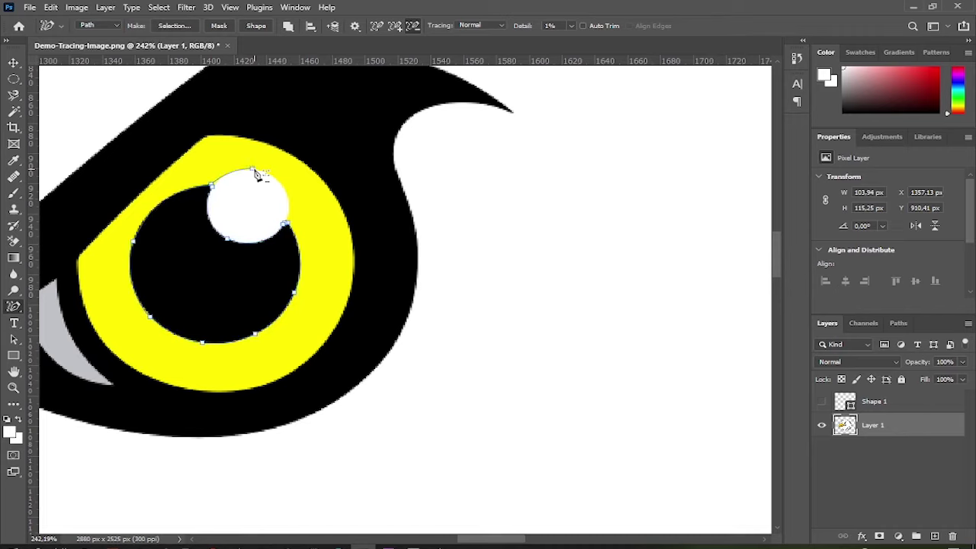
{"action": "left_click", "coordinate": [215, 189]}
{"action": "left_click", "coordinate": [214, 189]}
Step: Sample black as the foreground colour and convert the pupil path into Shape 2
{"action": "left_click", "coordinate": [11, 432]}
{"action": "left_click", "coordinate": [241, 271]}
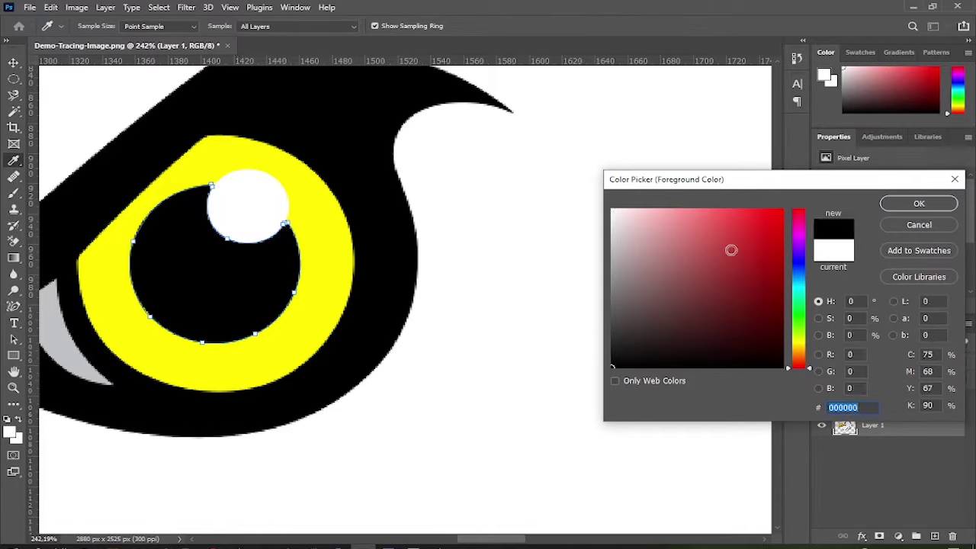
{"action": "left_click", "coordinate": [917, 204]}
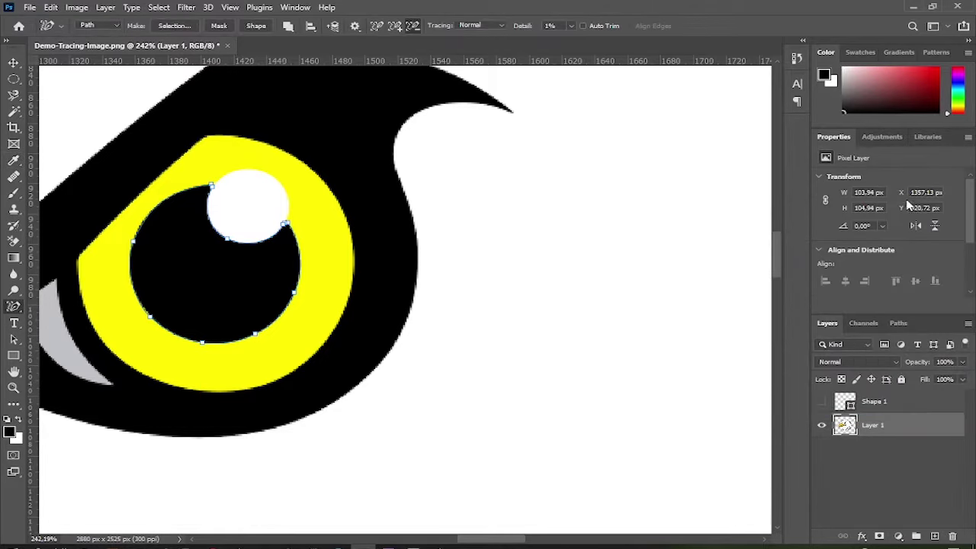
{"action": "left_click", "coordinate": [256, 26]}
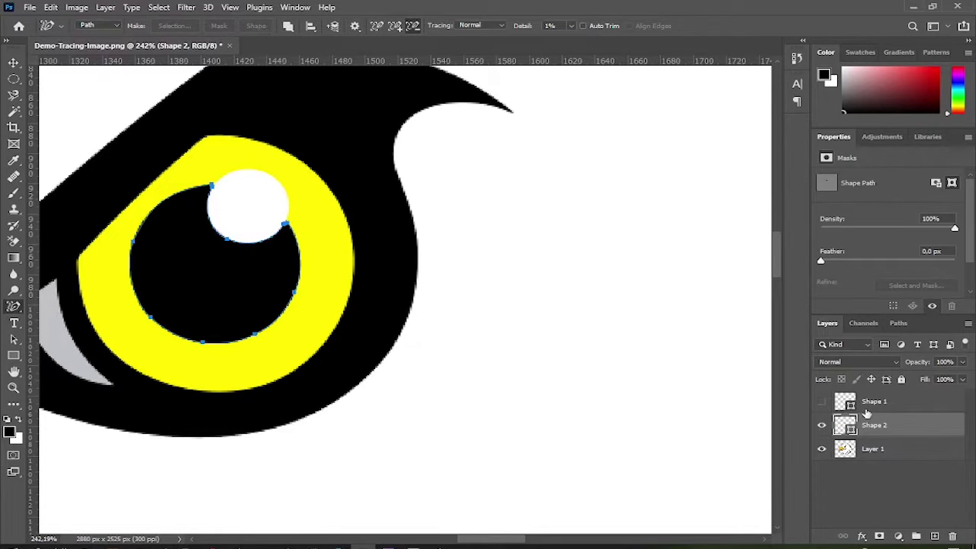
Step: Preview Shapes 1 and 2 without Layer 1, then hide both and reselect a visible Layer 1
{"action": "left_click", "coordinate": [822, 449]}
{"action": "left_click", "coordinate": [822, 401]}
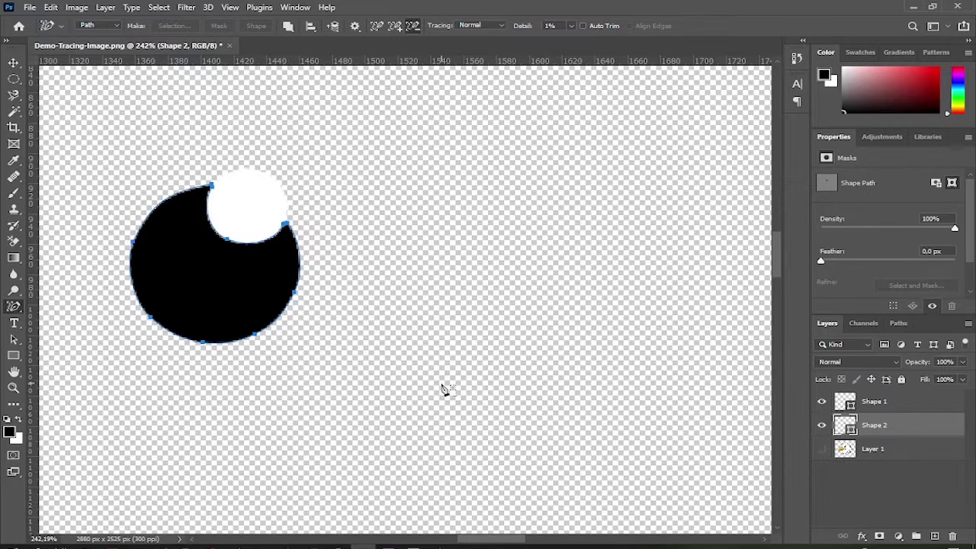
{"action": "scroll", "coordinate": [442, 392], "scroll_direction": "down", "scroll_amount": 3}
{"action": "scroll", "coordinate": [442, 397], "scroll_direction": "up", "scroll_amount": 3}
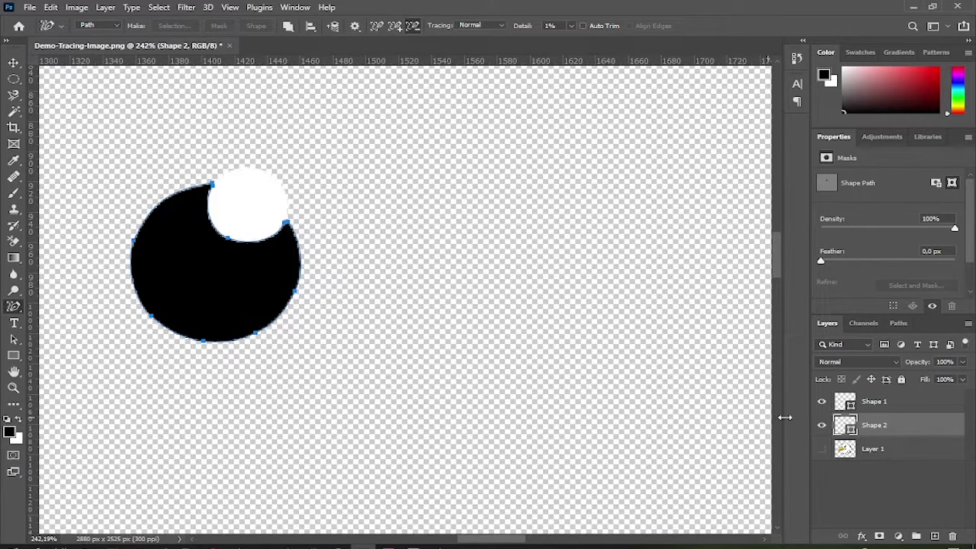
{"action": "left_click", "coordinate": [822, 425]}
{"action": "left_click", "coordinate": [821, 402]}
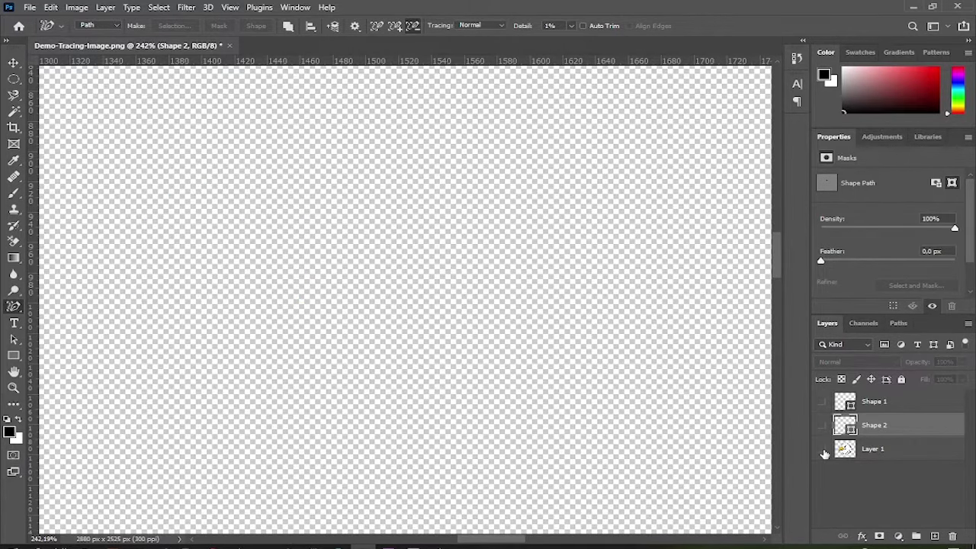
{"action": "left_click", "coordinate": [821, 450]}
{"action": "left_click", "coordinate": [879, 450]}
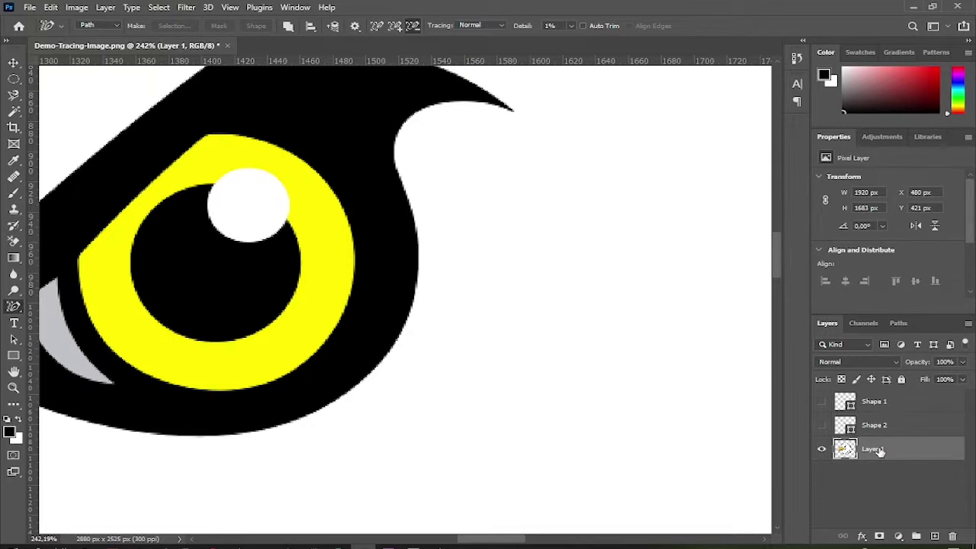
{"action": "scroll", "coordinate": [555, 453], "scroll_direction": "down", "scroll_amount": 1}
{"action": "scroll", "coordinate": [367, 365], "scroll_direction": "down", "scroll_amount": 1}
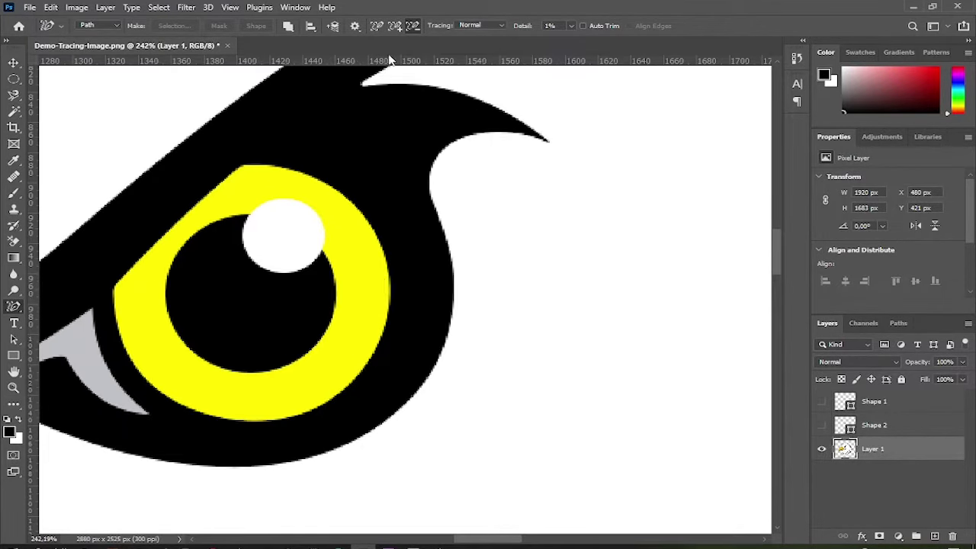
Step: Trace the yellow iris ring and fill it with sampled yellow fff100 as Shape 3
{"action": "left_click", "coordinate": [379, 345]}
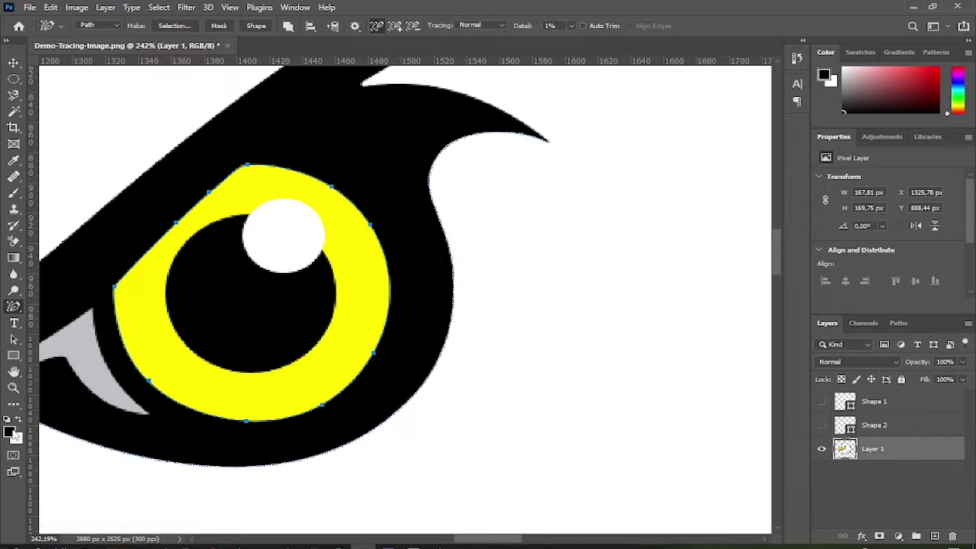
{"action": "left_click", "coordinate": [12, 433]}
{"action": "left_click", "coordinate": [331, 383]}
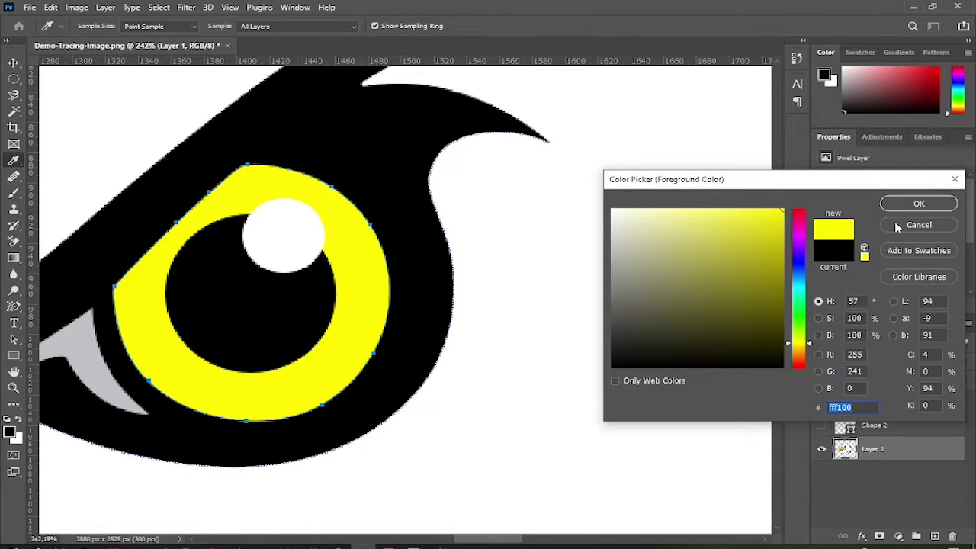
{"action": "left_click", "coordinate": [919, 206]}
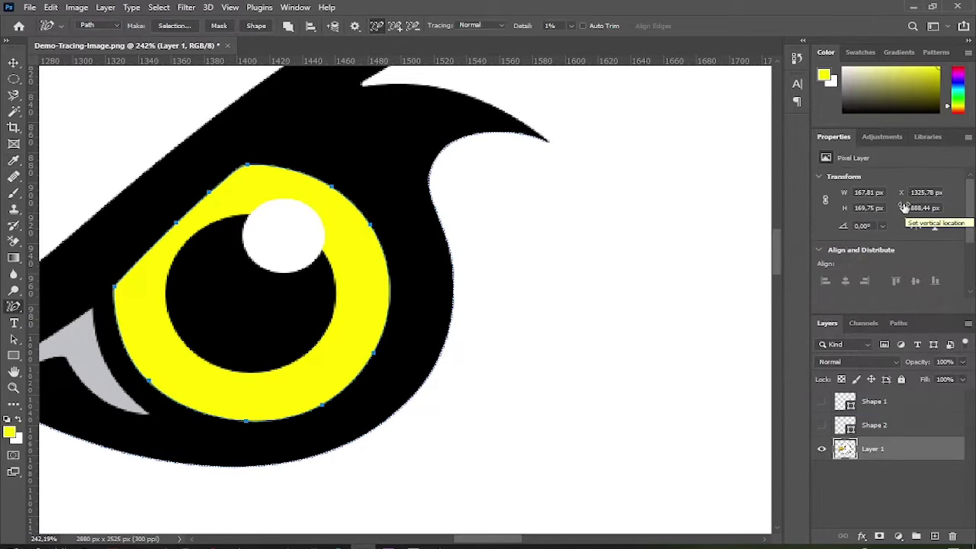
{"action": "left_click", "coordinate": [258, 26]}
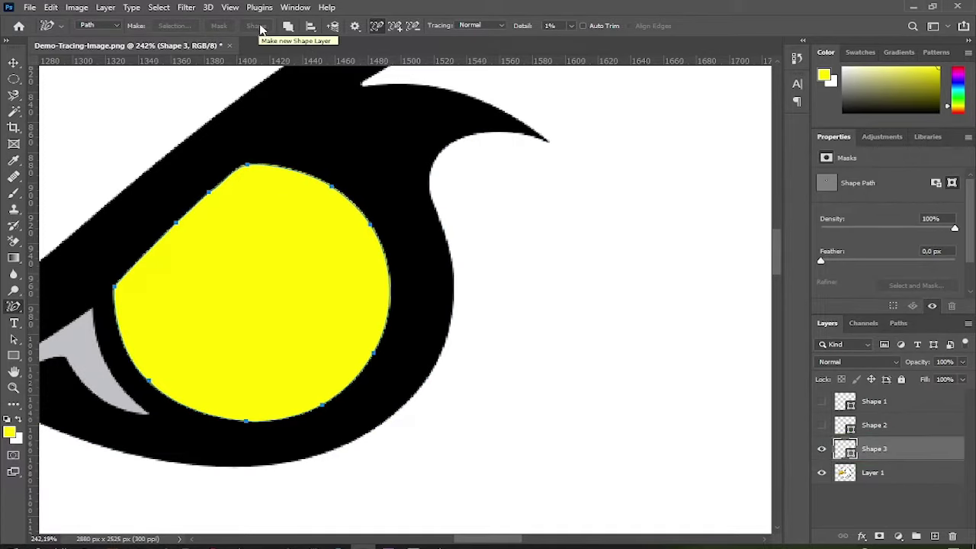
Step: Preview Shapes 1–3 without Layer 1, then hide all three and select Layer 1
{"action": "left_click", "coordinate": [823, 426]}
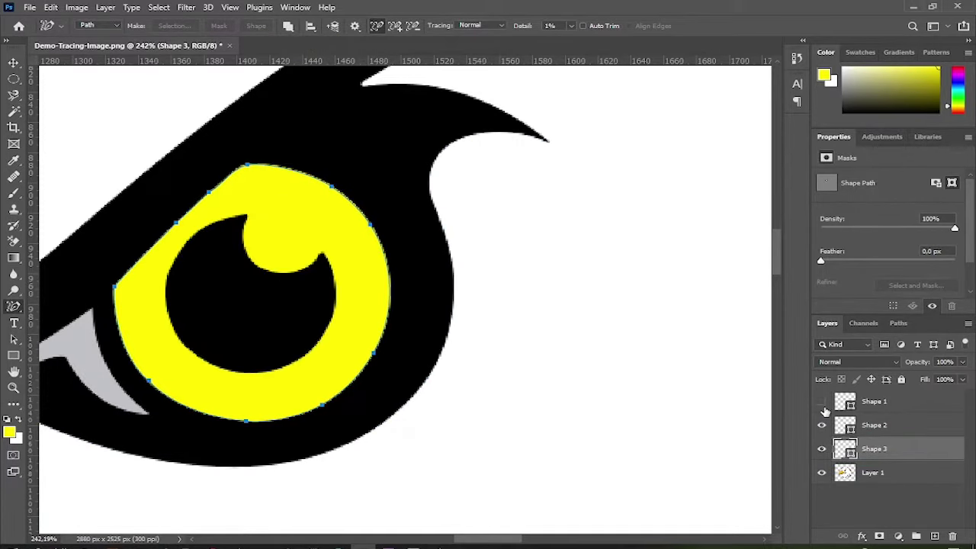
{"action": "left_click", "coordinate": [823, 404]}
{"action": "left_click", "coordinate": [820, 473]}
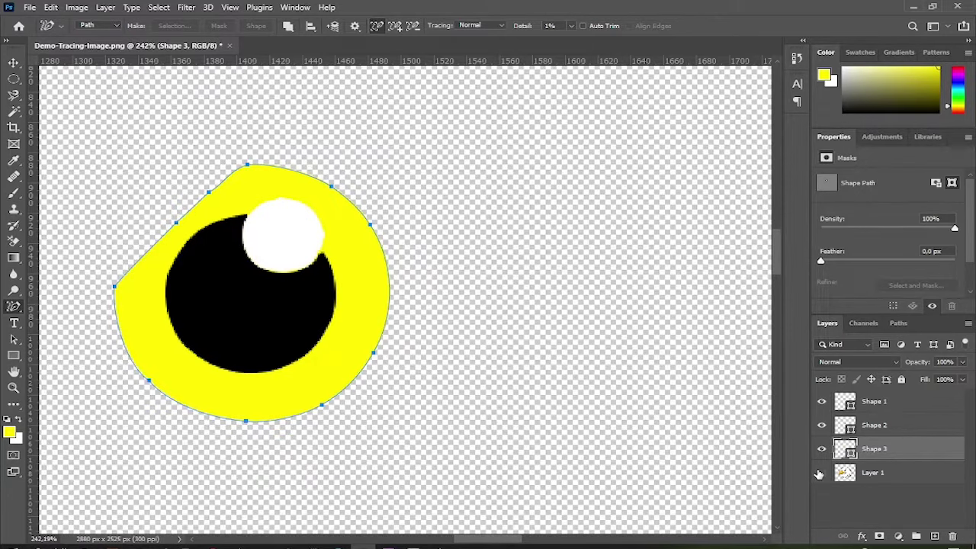
{"action": "left_click", "coordinate": [820, 473]}
{"action": "left_click", "coordinate": [821, 449]}
{"action": "left_click", "coordinate": [822, 425]}
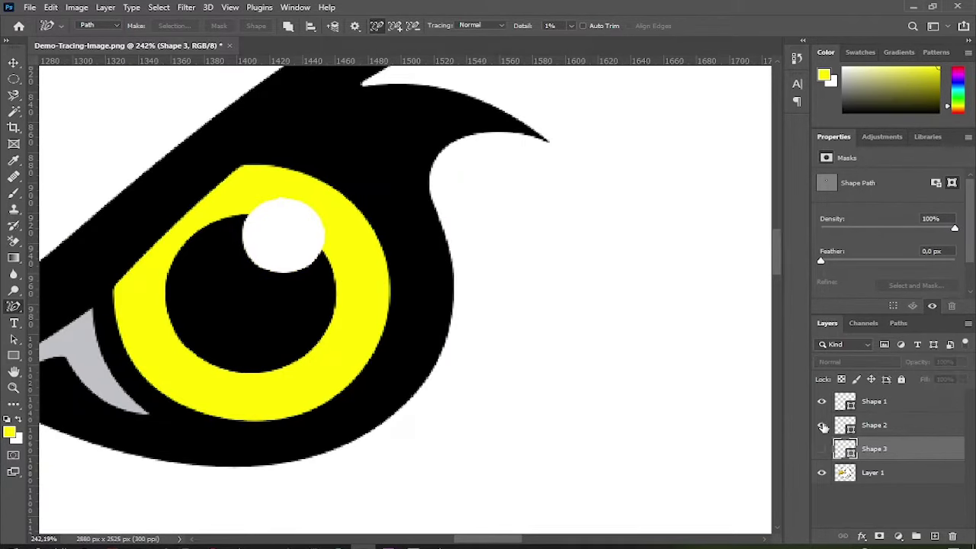
{"action": "left_click", "coordinate": [823, 403]}
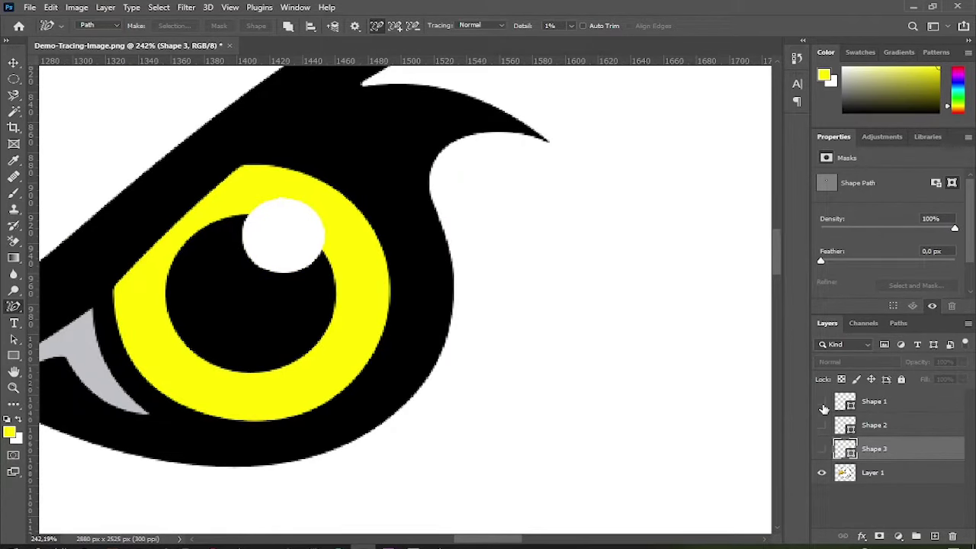
{"action": "left_click", "coordinate": [907, 478]}
Step: Trace the grey wedge at the eye's inner corner as a Shape 4 layer filled with the sampled grey
{"action": "scroll", "coordinate": [564, 332], "scroll_direction": "down", "scroll_amount": 2}
{"action": "scroll", "coordinate": [564, 333], "scroll_direction": "down", "scroll_amount": 2}
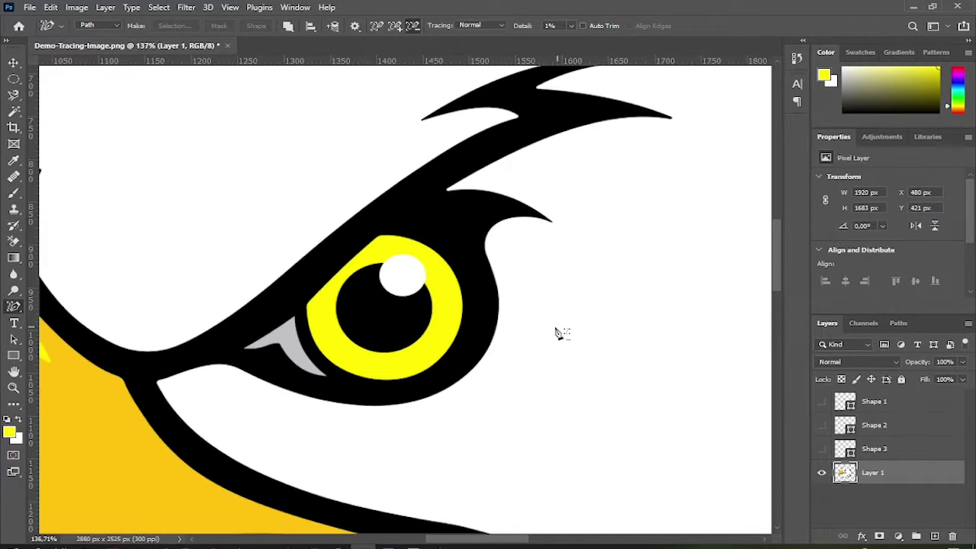
{"action": "left_click", "coordinate": [309, 350]}
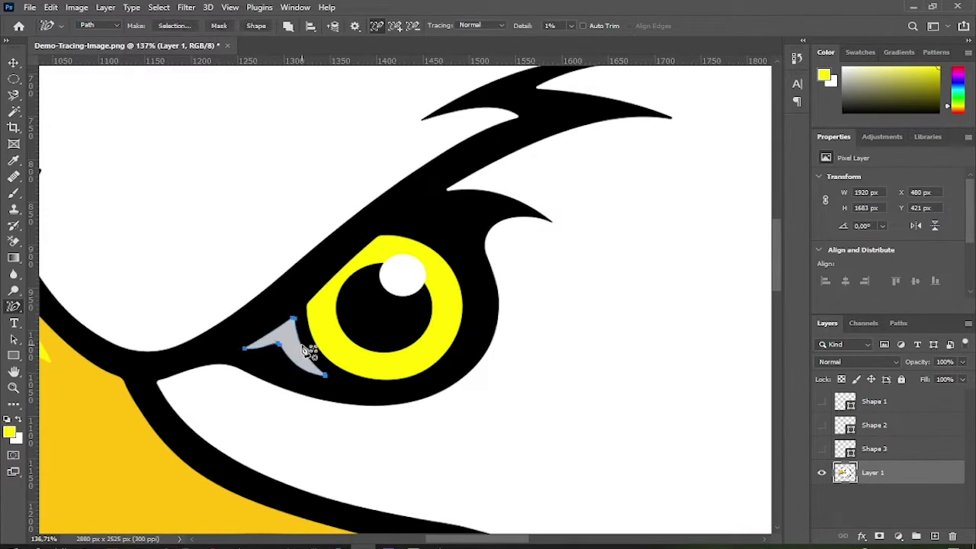
{"action": "left_click", "coordinate": [10, 433]}
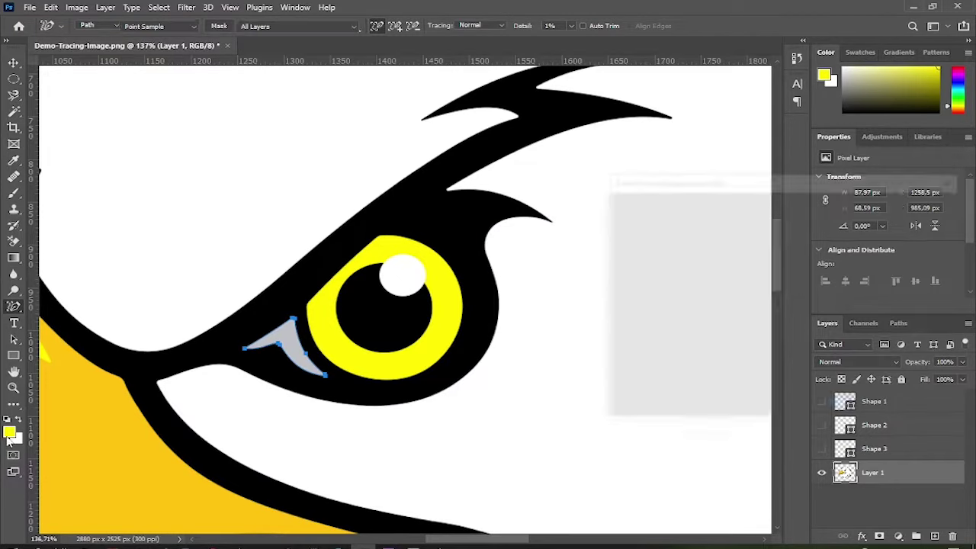
{"action": "left_click", "coordinate": [294, 329]}
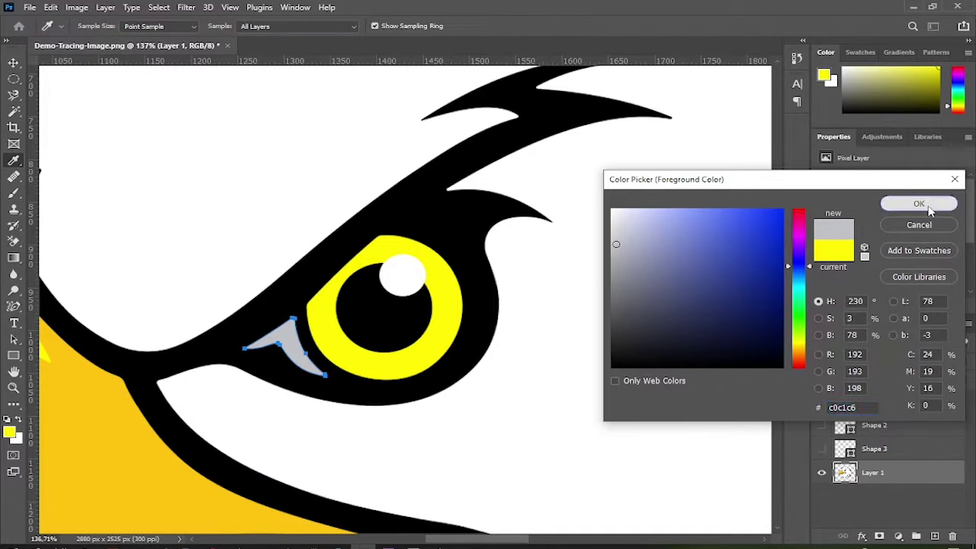
{"action": "left_click", "coordinate": [886, 210]}
{"action": "left_click", "coordinate": [256, 26]}
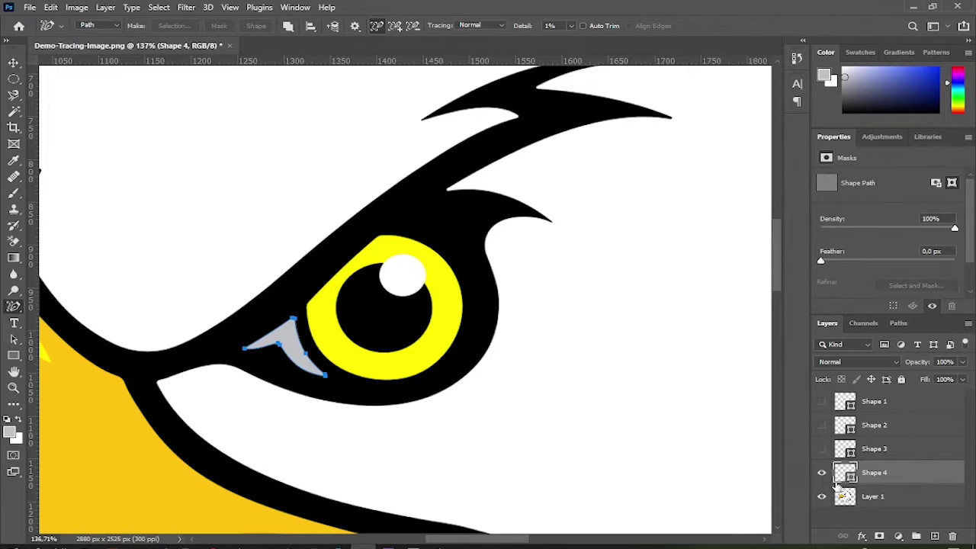
Step: Show the iris, pupil and highlight shapes to check them, then leave only Layer 1 visible and selected
{"action": "left_click", "coordinate": [822, 449]}
{"action": "left_click", "coordinate": [822, 425]}
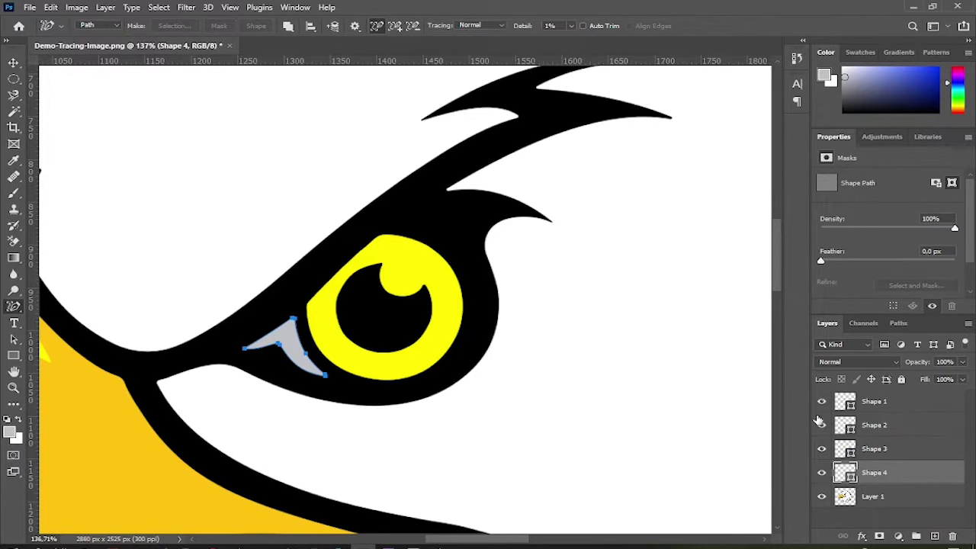
{"action": "left_click", "coordinate": [821, 401]}
{"action": "left_click", "coordinate": [821, 497]}
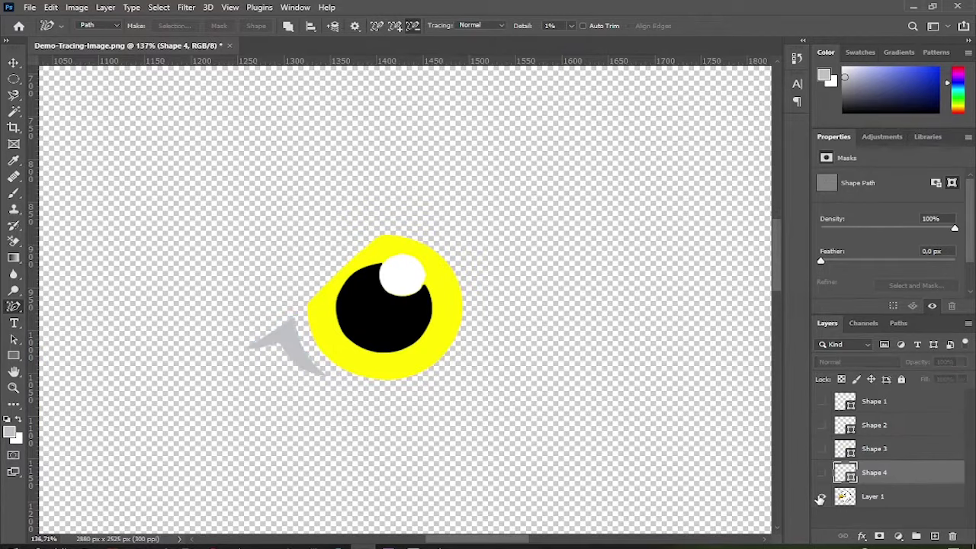
{"action": "left_click", "coordinate": [821, 497], "text": "alt"}
{"action": "left_click", "coordinate": [886, 500]}
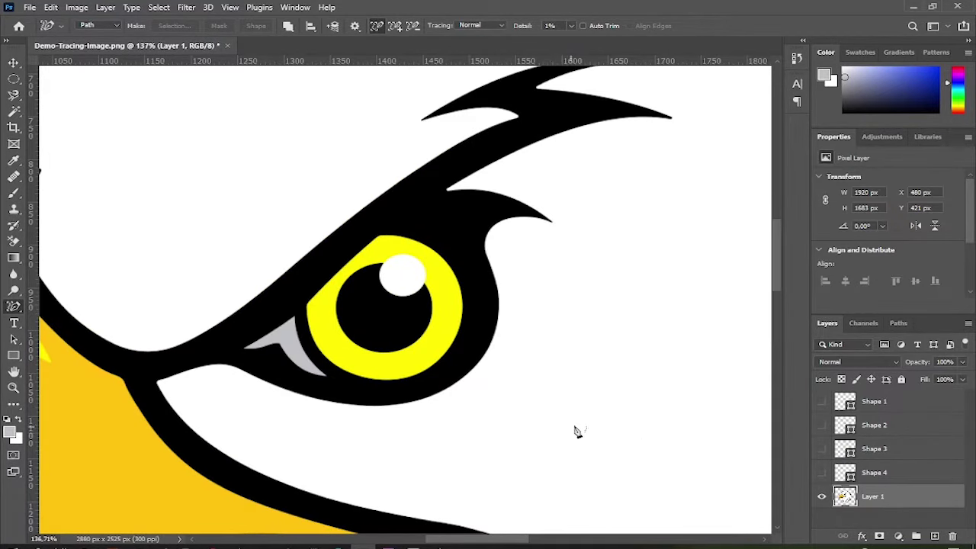
{"action": "scroll", "coordinate": [578, 431], "scroll_direction": "up", "scroll_amount": 2}
Step: Trace the eagle's head outline along the feather edge, right outer edge and inner feathers
{"action": "scroll", "coordinate": [577, 430], "scroll_direction": "down", "scroll_amount": 3}
{"action": "scroll", "coordinate": [577, 431], "scroll_direction": "down", "scroll_amount": 2}
{"action": "scroll", "coordinate": [635, 370], "scroll_direction": "down", "scroll_amount": 1}
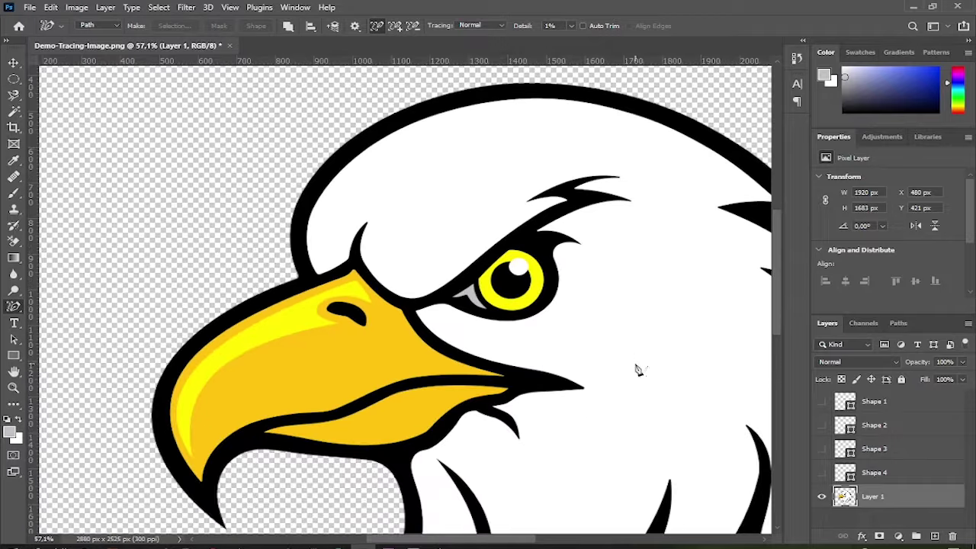
{"action": "left_click", "coordinate": [386, 141]}
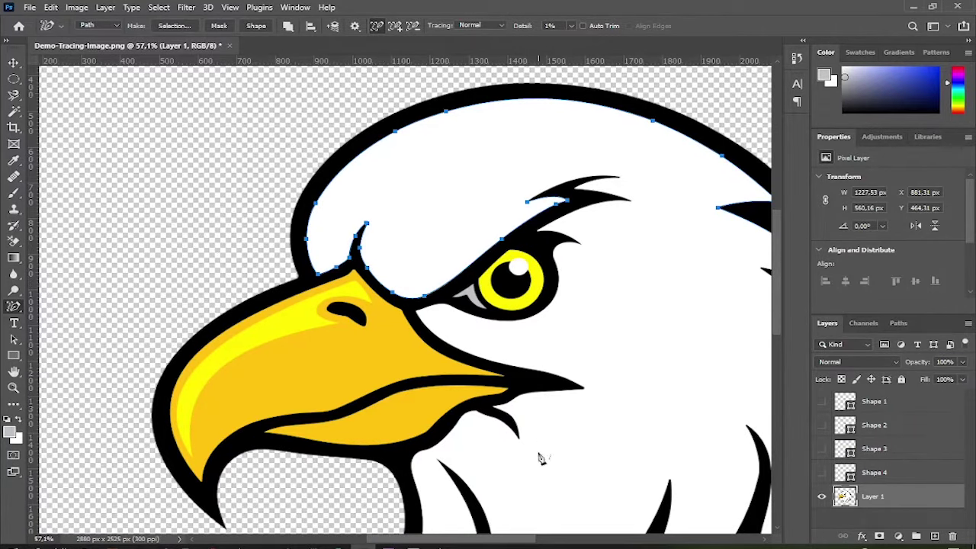
{"action": "scroll", "coordinate": [538, 434], "scroll_direction": "right", "scroll_amount": 5}
{"action": "scroll", "coordinate": [588, 206], "scroll_direction": "down", "scroll_amount": 1}
{"action": "left_click", "coordinate": [560, 235]}
{"action": "left_click", "coordinate": [591, 324]}
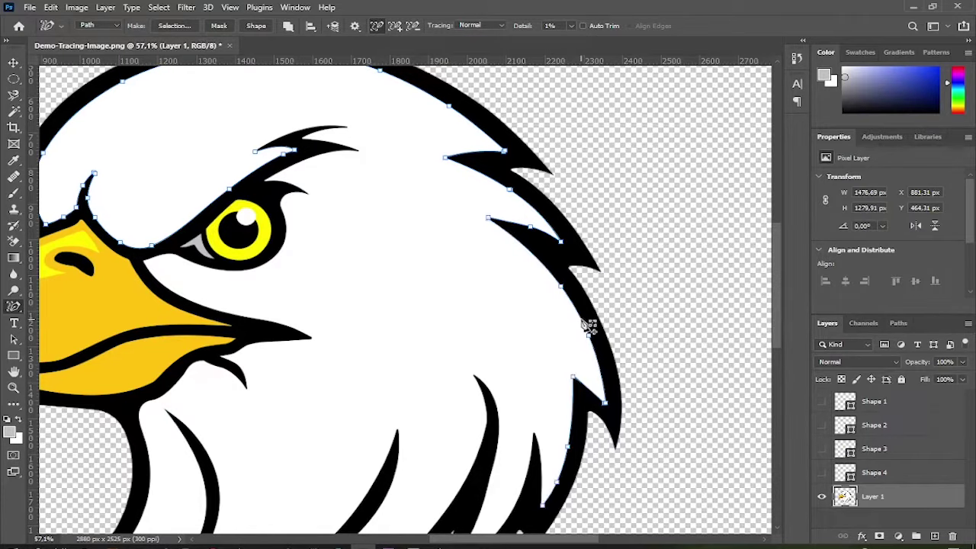
{"action": "scroll", "coordinate": [588, 324], "scroll_direction": "down", "scroll_amount": 2}
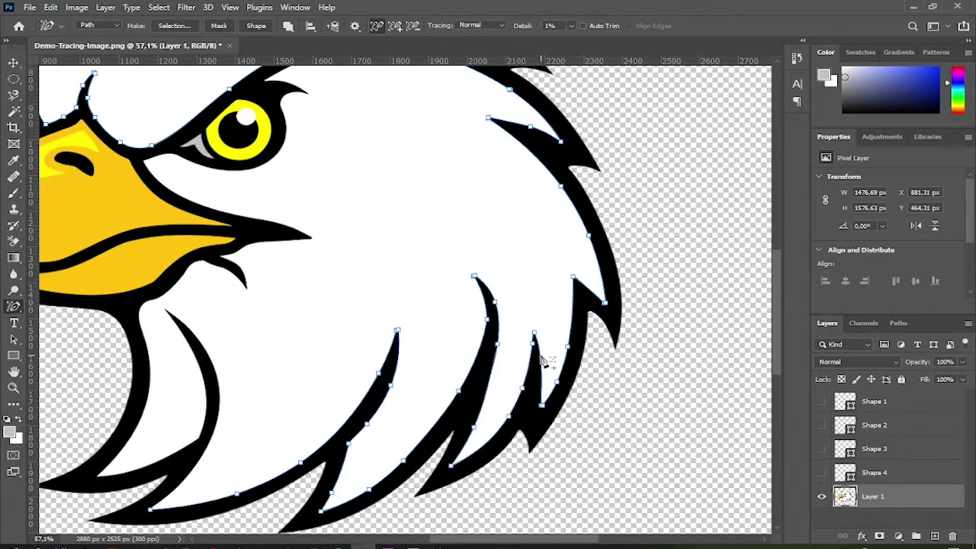
{"action": "scroll", "coordinate": [318, 413], "scroll_direction": "down", "scroll_amount": 1}
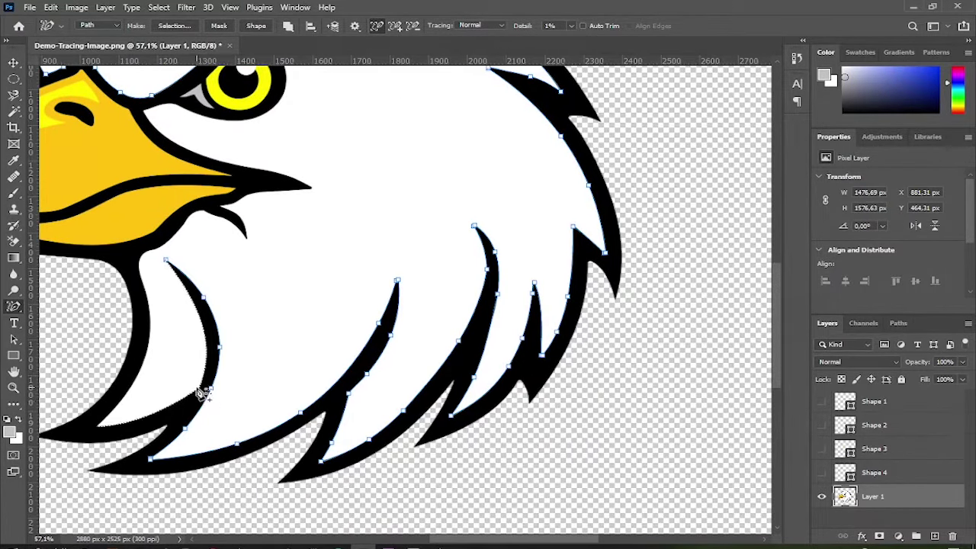
{"action": "left_click", "coordinate": [201, 389]}
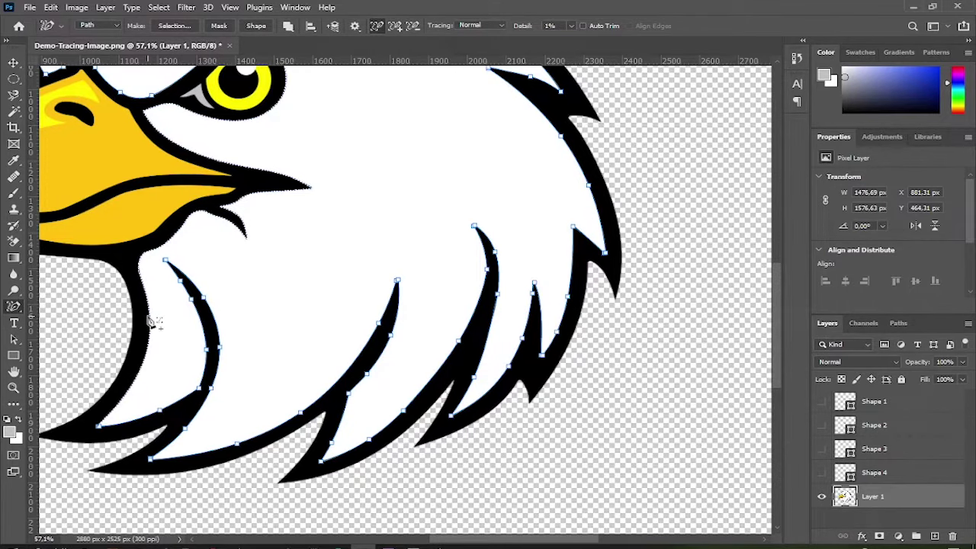
Step: Add the eyebrow edges to the trace and make it a white-filled Shape 5 layer
{"action": "scroll", "coordinate": [153, 319], "scroll_direction": "up", "scroll_amount": 3}
{"action": "scroll", "coordinate": [349, 233], "scroll_direction": "up", "scroll_amount": 1}
{"action": "scroll", "coordinate": [349, 233], "scroll_direction": "down", "scroll_amount": 1}
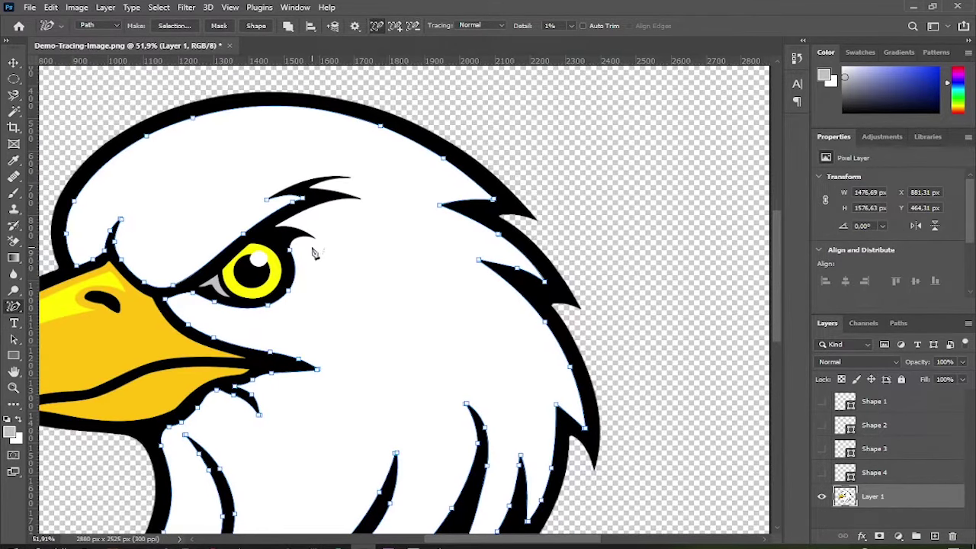
{"action": "scroll", "coordinate": [316, 251], "scroll_direction": "up", "scroll_amount": 1}
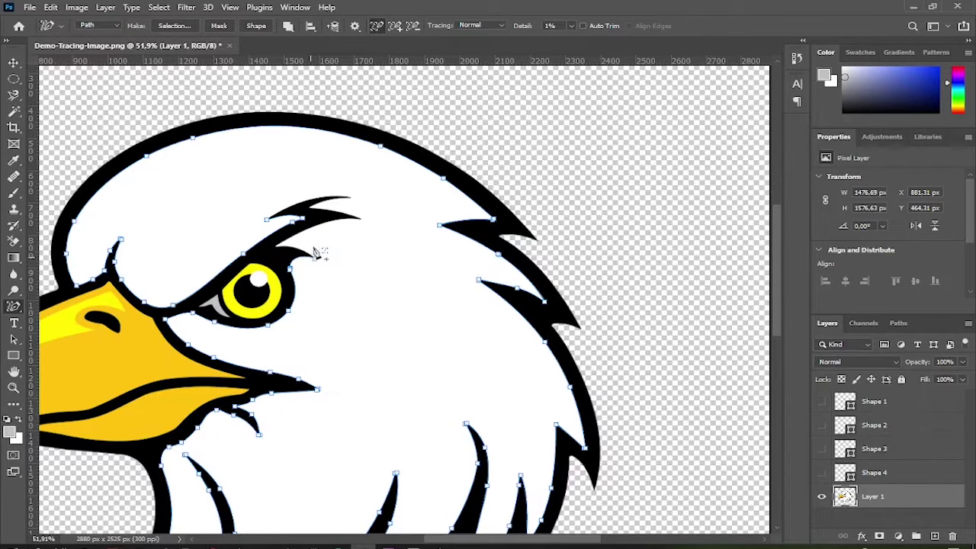
{"action": "left_click", "coordinate": [309, 253]}
{"action": "left_click", "coordinate": [305, 207]}
{"action": "scroll", "coordinate": [287, 281], "scroll_direction": "down", "scroll_amount": 1}
{"action": "scroll", "coordinate": [287, 281], "scroll_direction": "down", "scroll_amount": 2}
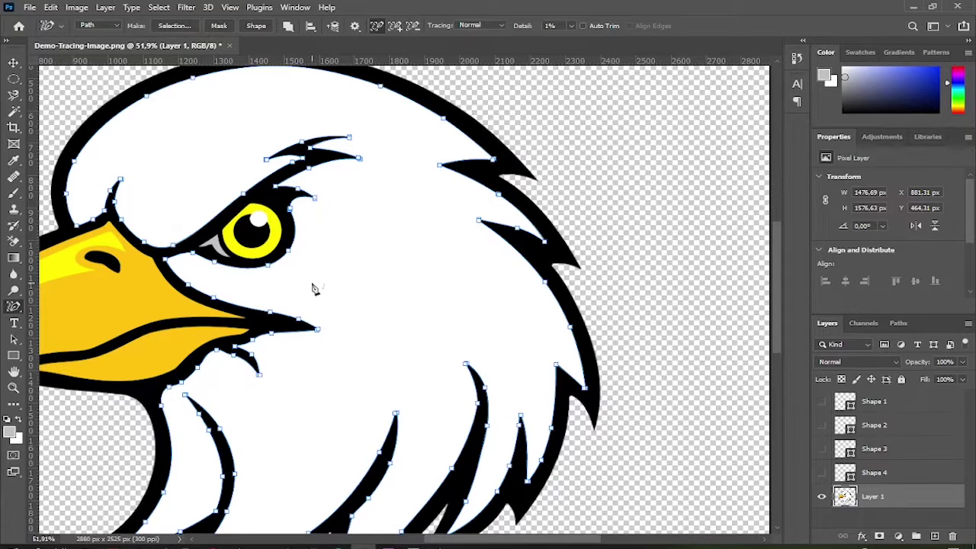
{"action": "left_click", "coordinate": [15, 433]}
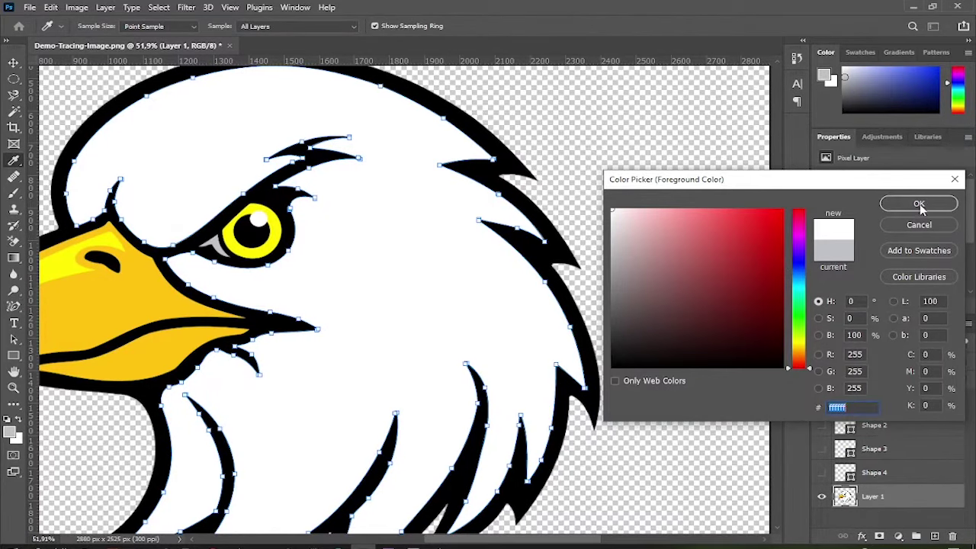
{"action": "left_click", "coordinate": [919, 205]}
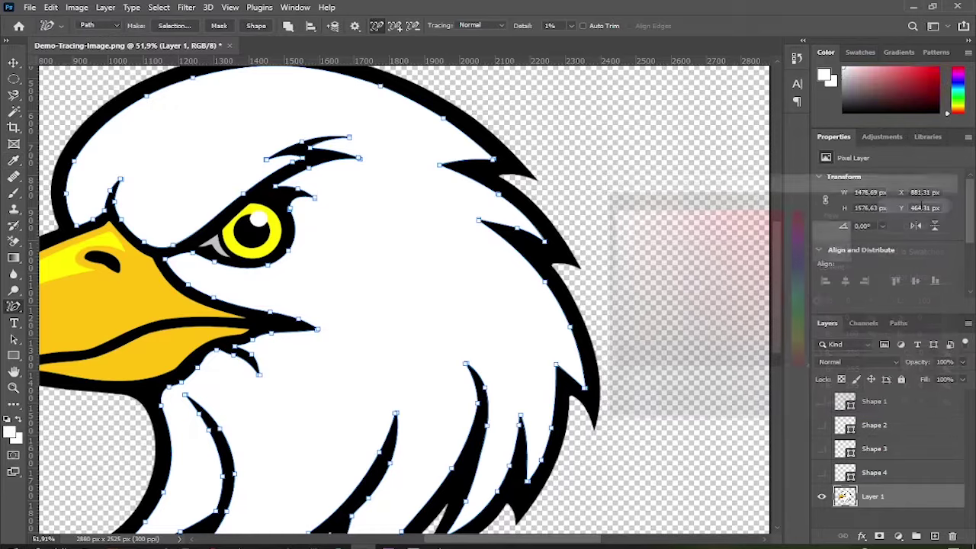
{"action": "left_click", "coordinate": [257, 26]}
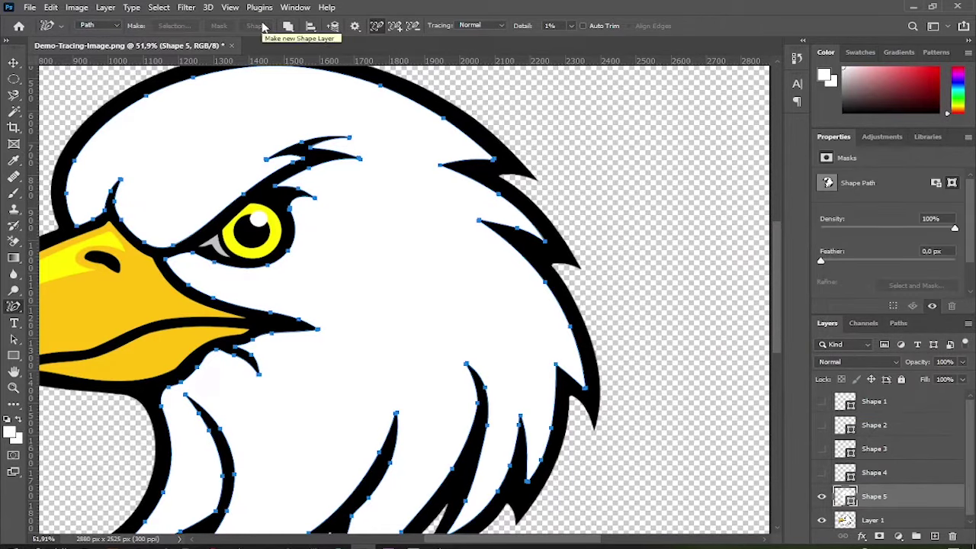
Step: Toggle Shapes 2–5 and the original image to check, leaving only Layer 1 visible and selected
{"action": "left_click", "coordinate": [822, 522], "text": "alt"}
{"action": "left_click_drag", "start_coordinate": [822, 496], "coordinate": [821, 402]}
{"action": "left_click", "coordinate": [822, 522]}
{"action": "scroll", "coordinate": [614, 453], "scroll_direction": "down", "scroll_amount": 3}
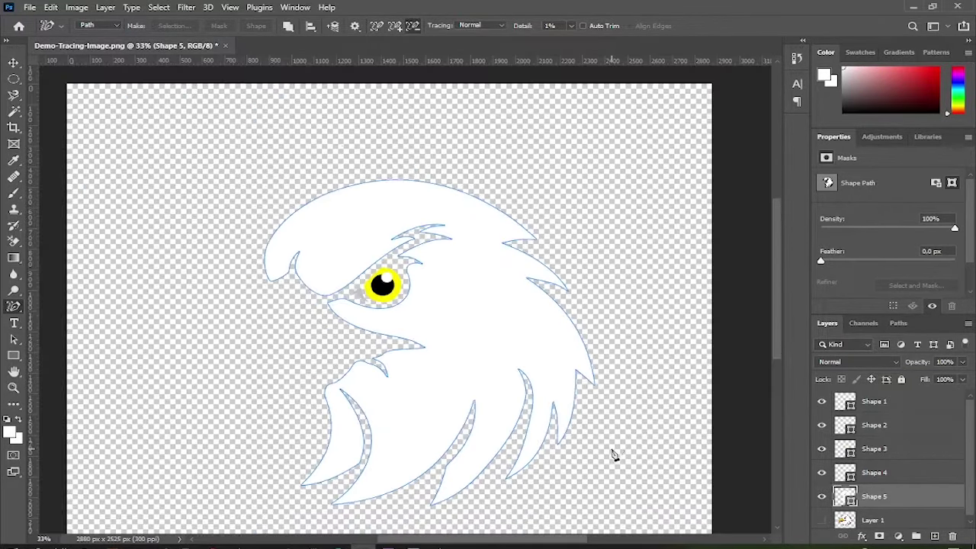
{"action": "left_click", "coordinate": [823, 520], "text": "alt"}
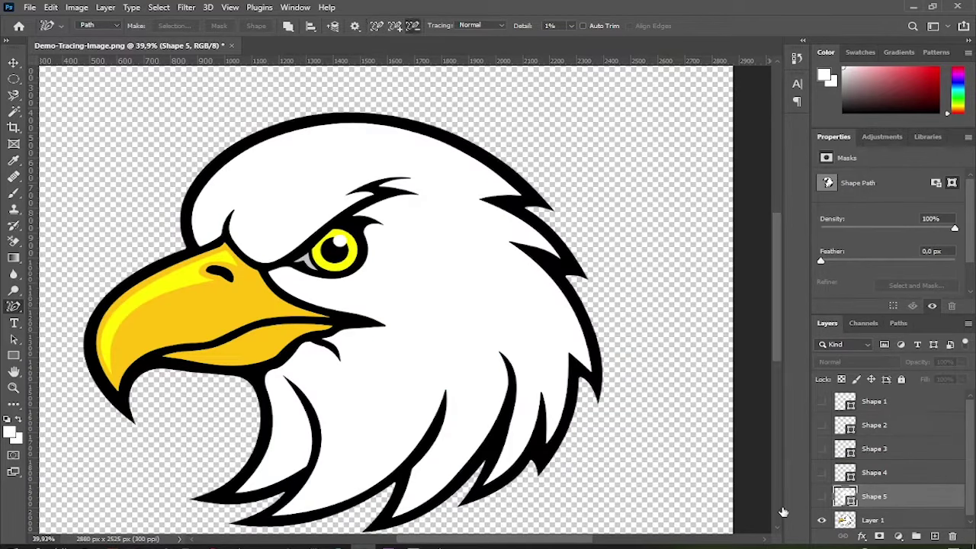
{"action": "scroll", "coordinate": [717, 457], "scroll_direction": "up", "scroll_amount": 1}
{"action": "left_click", "coordinate": [898, 518]}
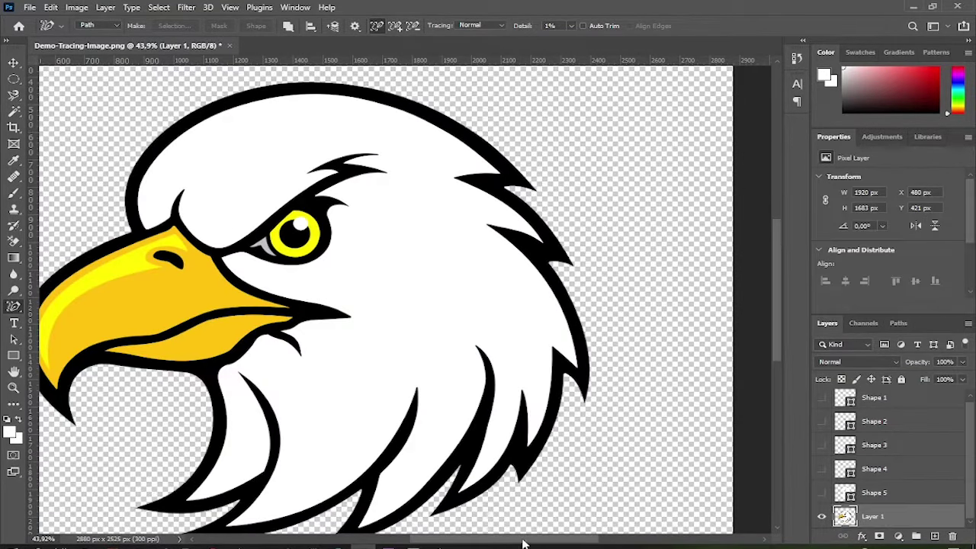
Step: Trace the lower beak into a Shape 6 layer filled with the sampled yellow ffc20f
{"action": "scroll", "coordinate": [339, 373], "scroll_direction": "left", "scroll_amount": 3}
{"action": "left_click", "coordinate": [381, 344]}
{"action": "left_click", "coordinate": [12, 433]}
{"action": "left_click", "coordinate": [349, 342]}
{"action": "left_click", "coordinate": [906, 208]}
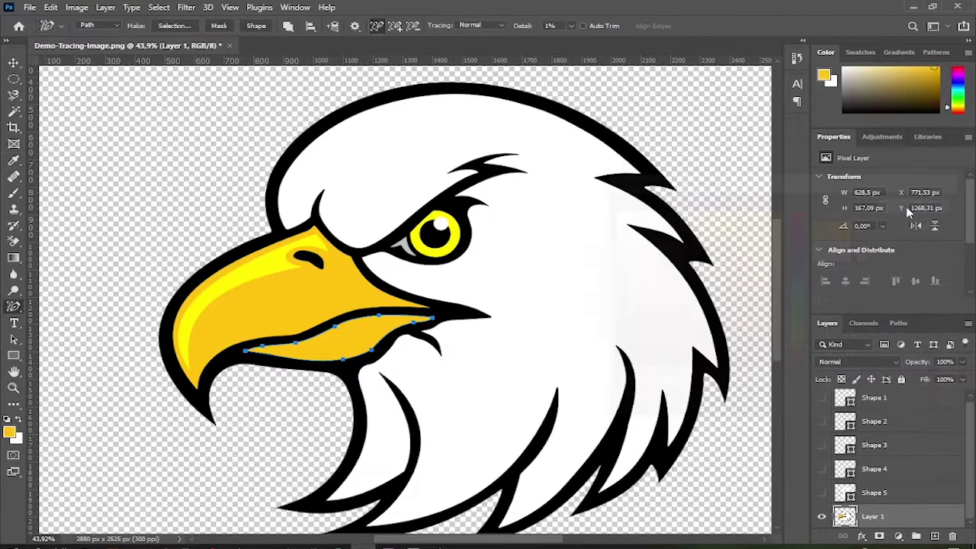
{"action": "left_click", "coordinate": [256, 26]}
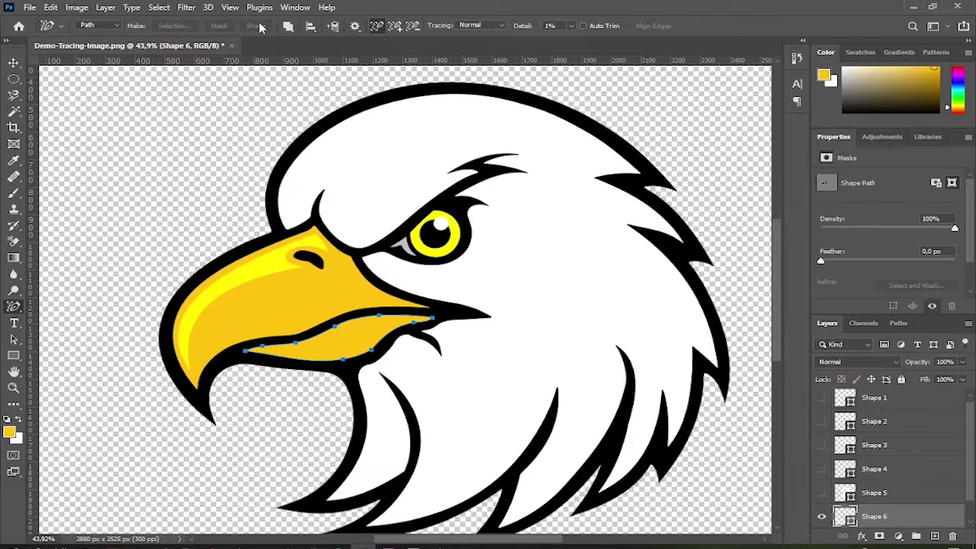
Step: Trace the upper beak edge, then abandon it and clear the path without changing the colour
{"action": "scroll", "coordinate": [826, 449], "scroll_direction": "down", "scroll_amount": 1}
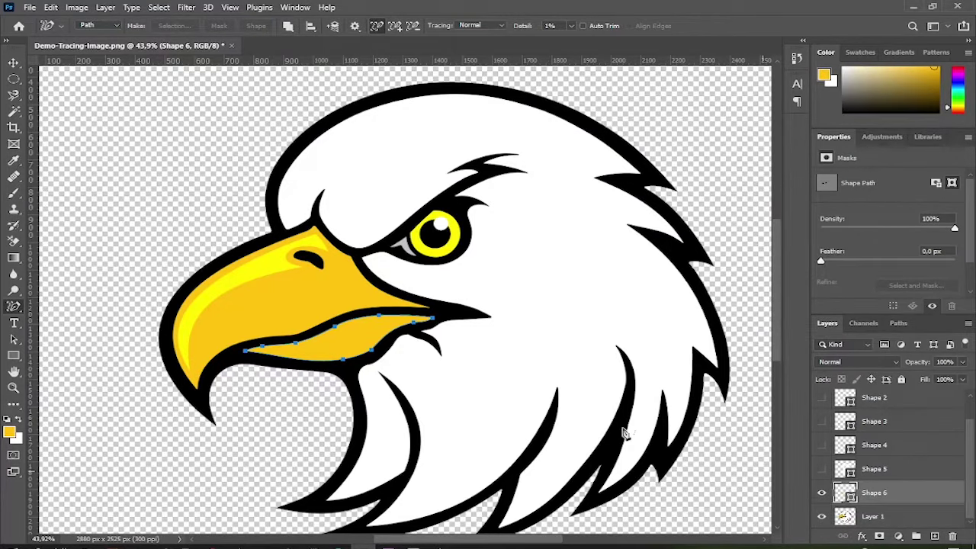
{"action": "left_click", "coordinate": [335, 320]}
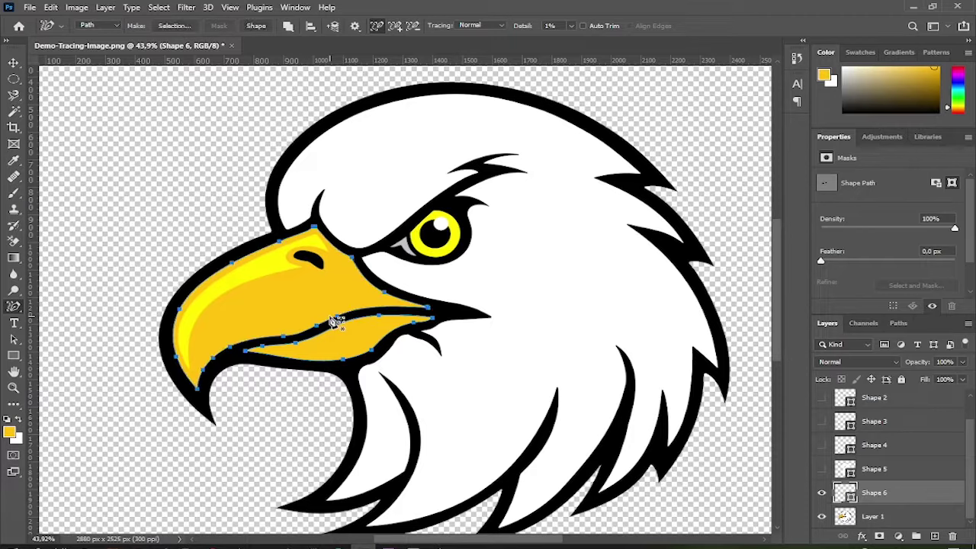
{"action": "left_click", "coordinate": [11, 433]}
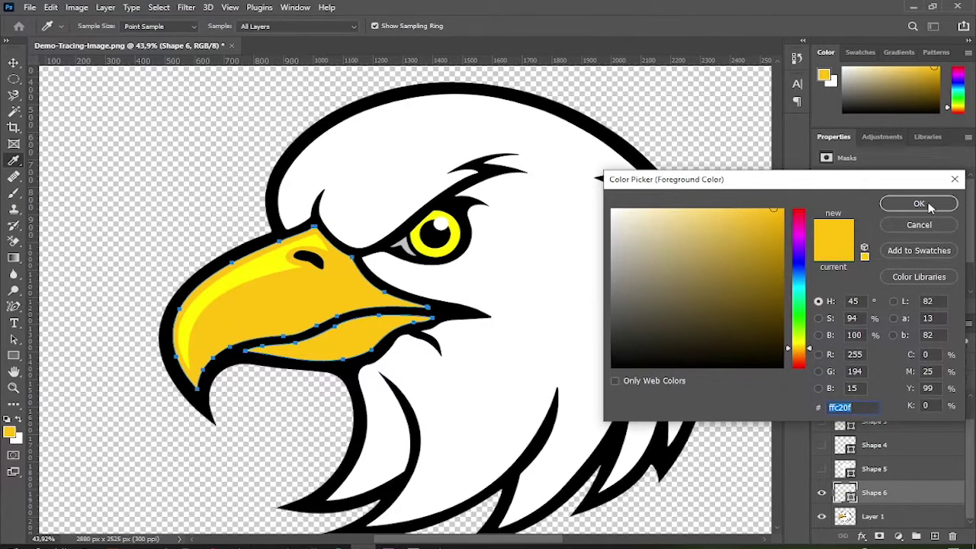
{"action": "left_click", "coordinate": [918, 229]}
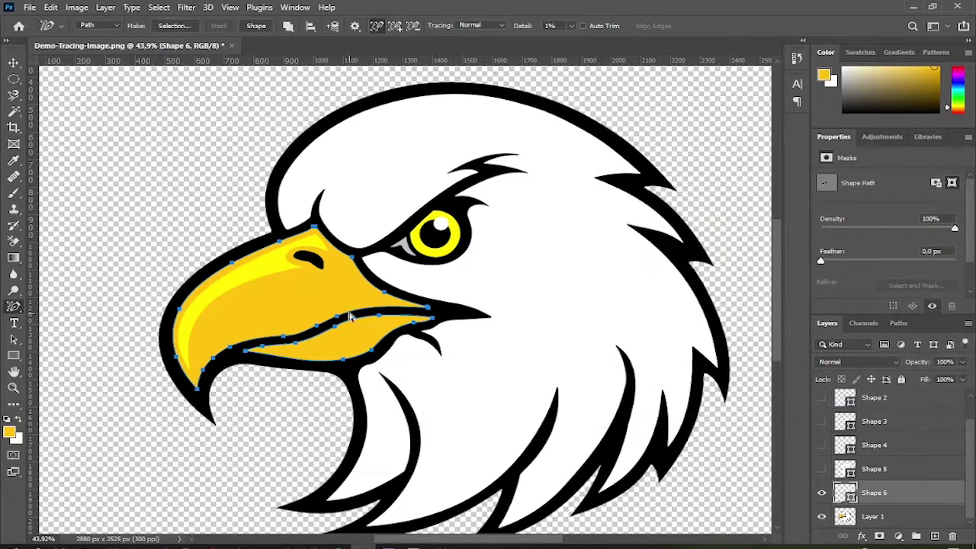
{"action": "key", "text": "Escape"}
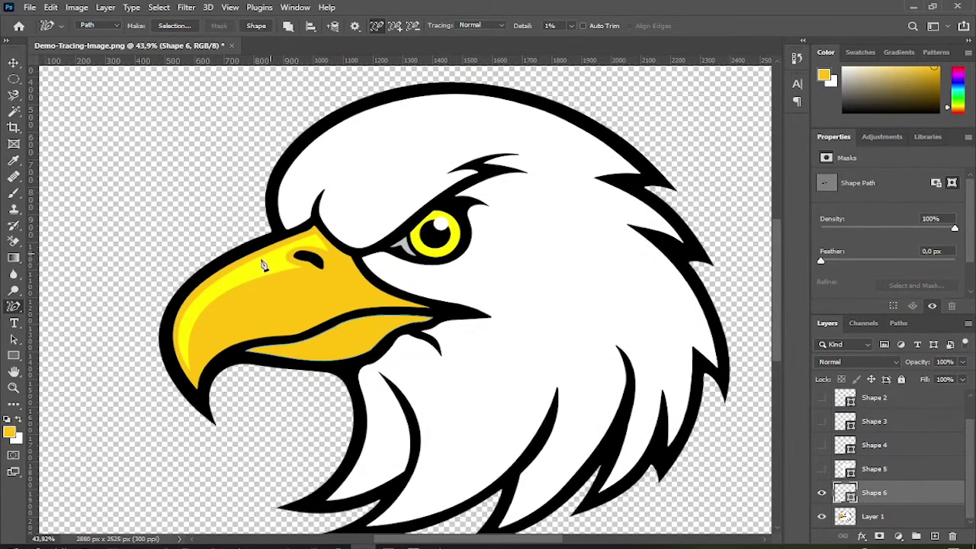
Step: Raise the tracing detail to 100% and set the tracing level to Detailed
{"action": "scroll", "coordinate": [233, 291], "scroll_direction": "up", "scroll_amount": 2}
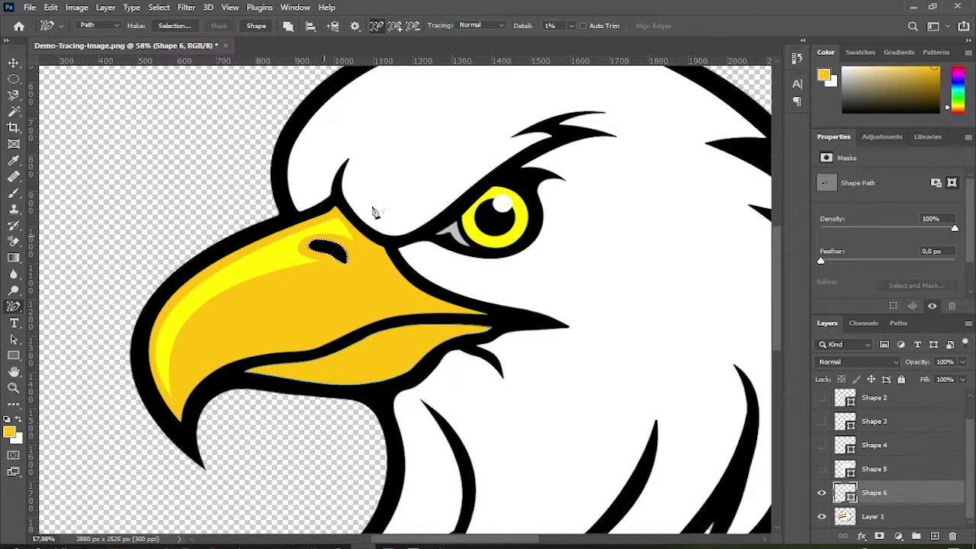
{"action": "left_click_drag", "start_coordinate": [525, 27], "coordinate": [675, 32]}
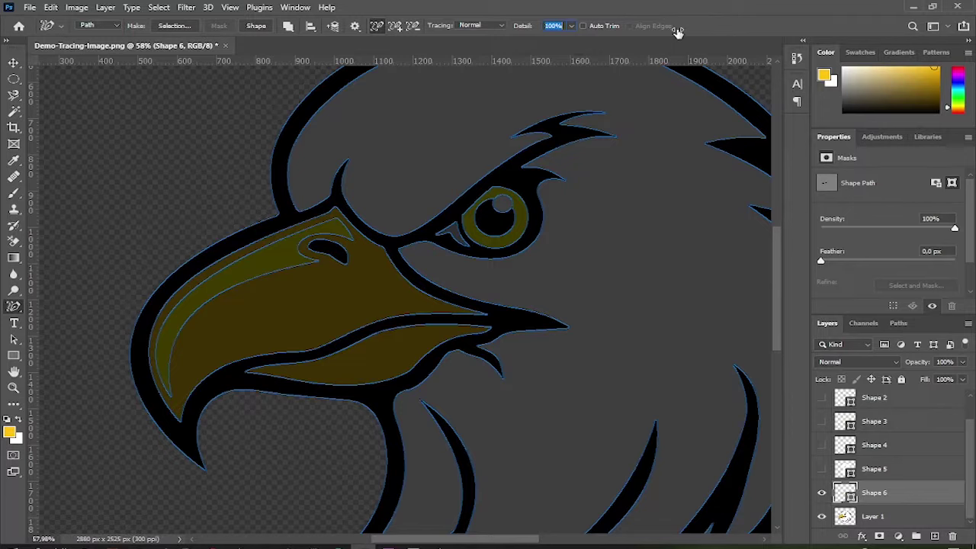
{"action": "left_click", "coordinate": [472, 27]}
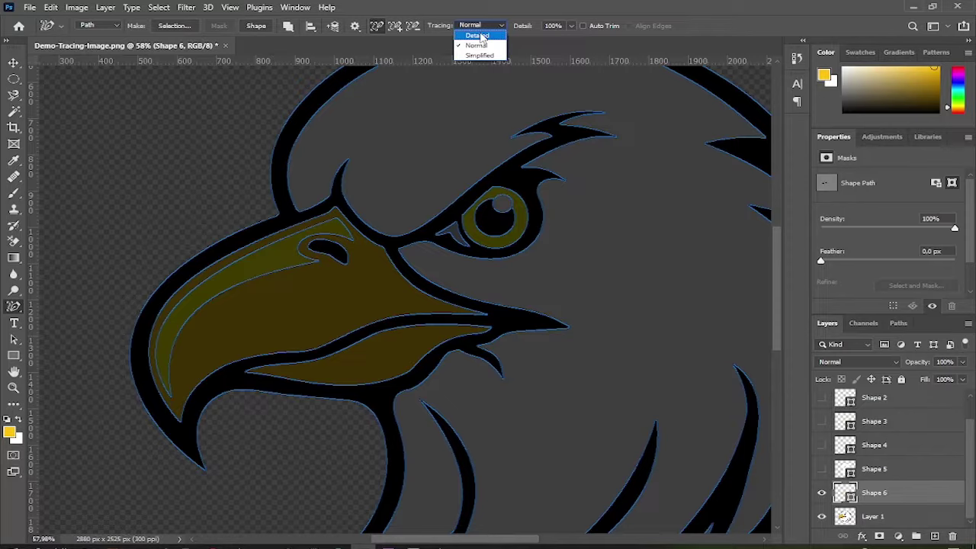
{"action": "left_click", "coordinate": [479, 36]}
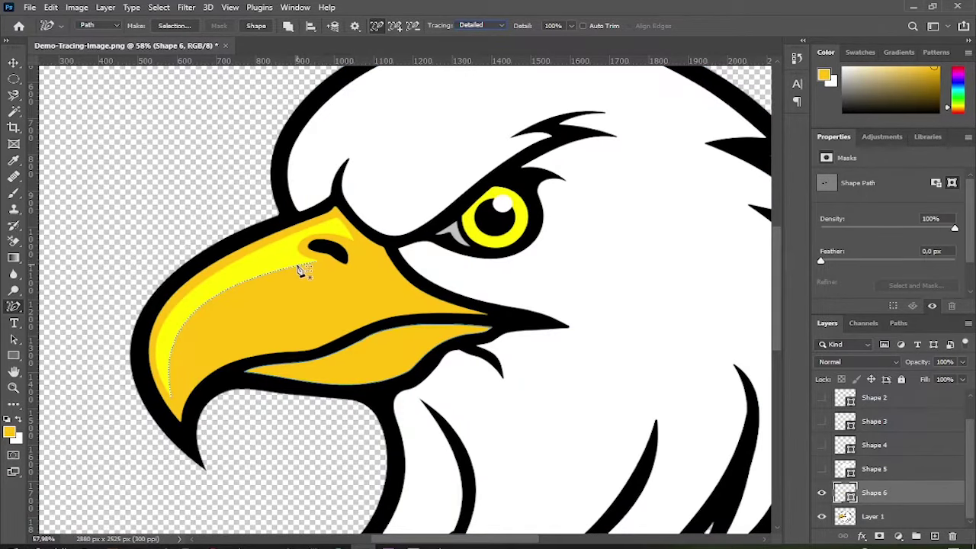
Step: Trace the beak highlight into a Shape 7 layer filled with the sampled bright yellow fff100
{"action": "left_click", "coordinate": [303, 253]}
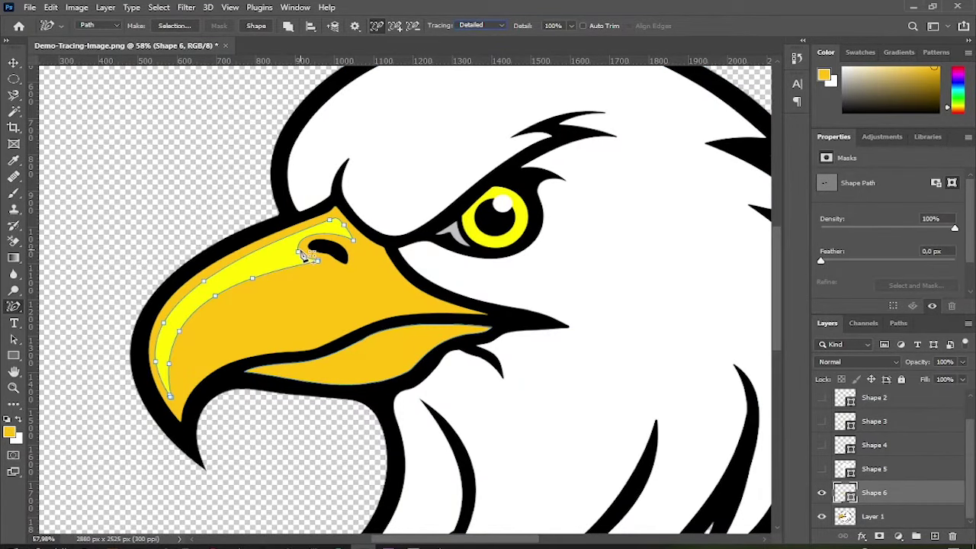
{"action": "left_click", "coordinate": [10, 433]}
{"action": "left_click", "coordinate": [257, 265]}
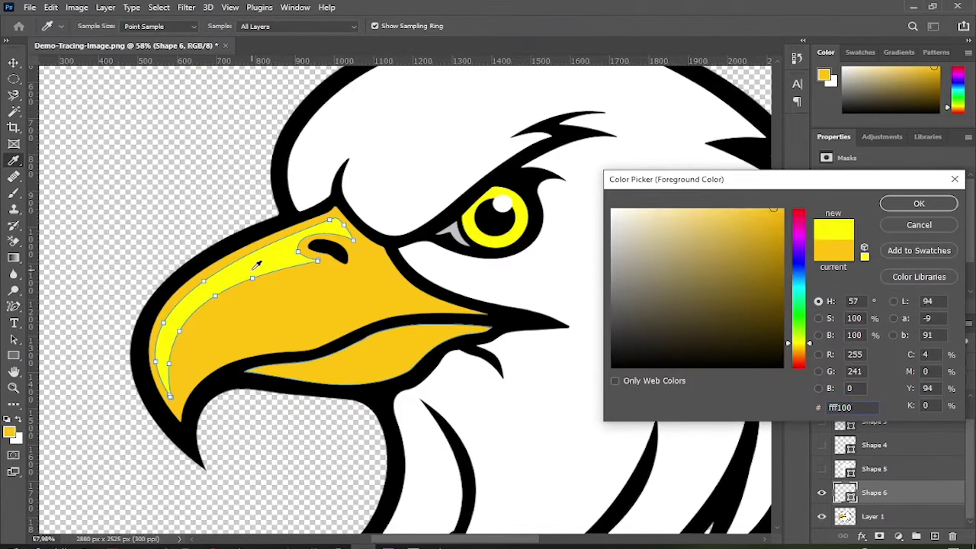
{"action": "left_click", "coordinate": [918, 206]}
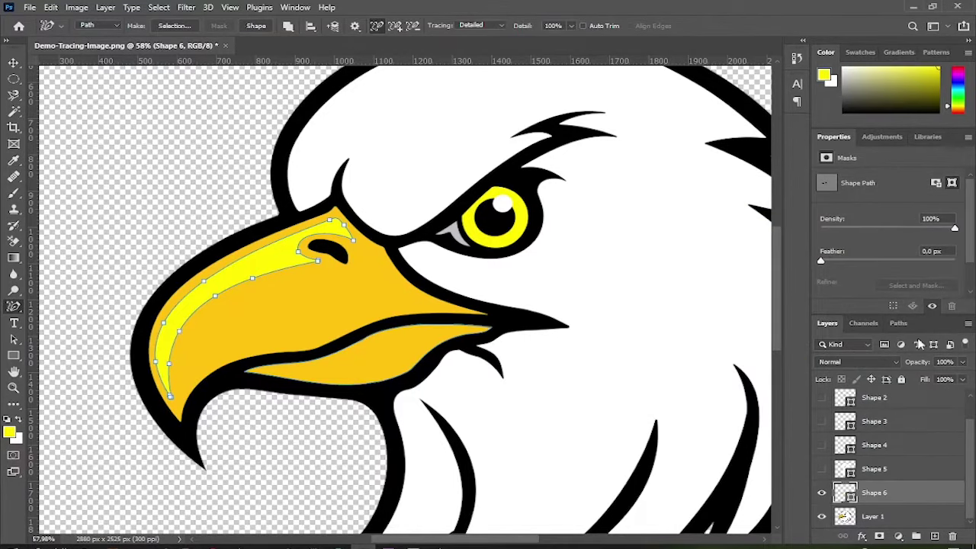
{"action": "left_click", "coordinate": [888, 516]}
{"action": "left_click", "coordinate": [255, 27]}
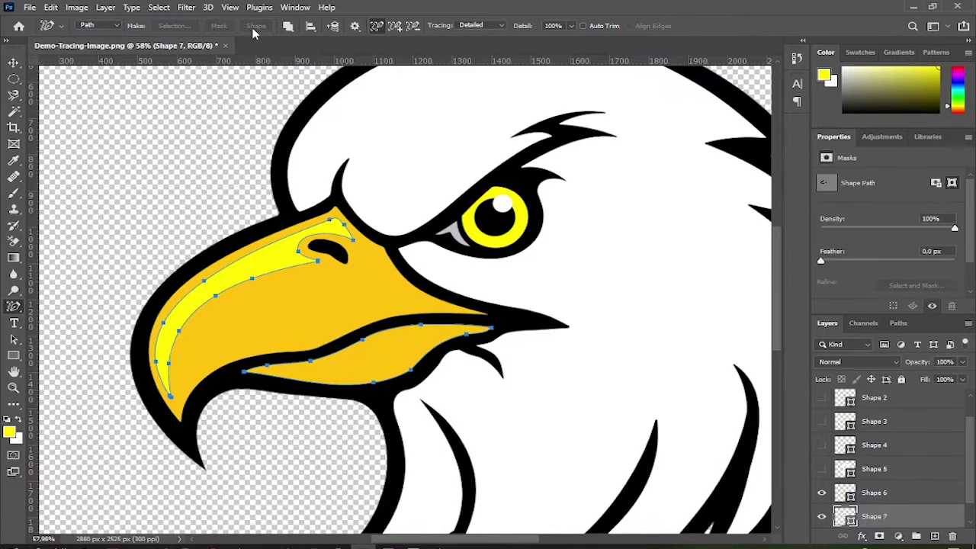
Step: Hide the original eagle image, Shape 7 and Shape 6 layers
{"action": "scroll", "coordinate": [829, 436], "scroll_direction": "down", "scroll_amount": 1}
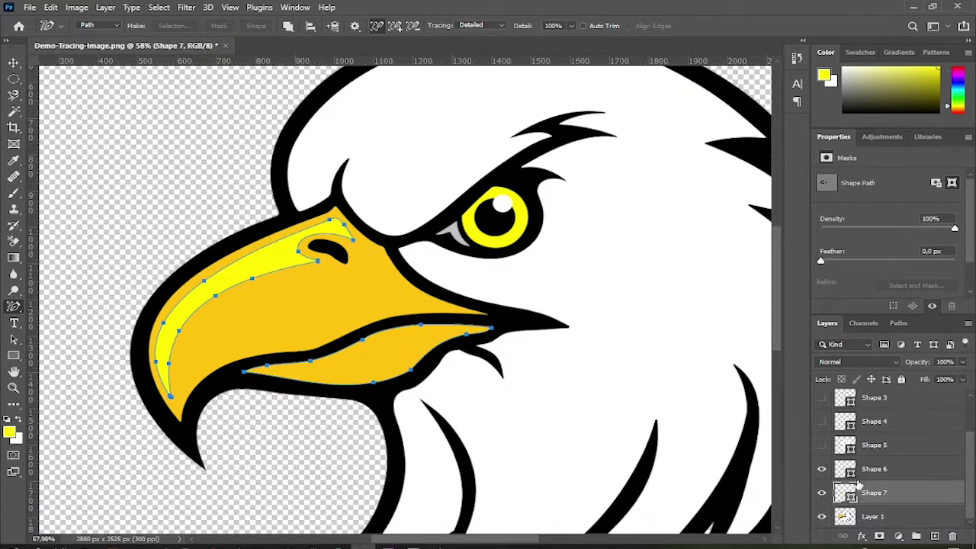
{"action": "left_click", "coordinate": [822, 518]}
{"action": "left_click", "coordinate": [822, 493]}
{"action": "left_click", "coordinate": [822, 469]}
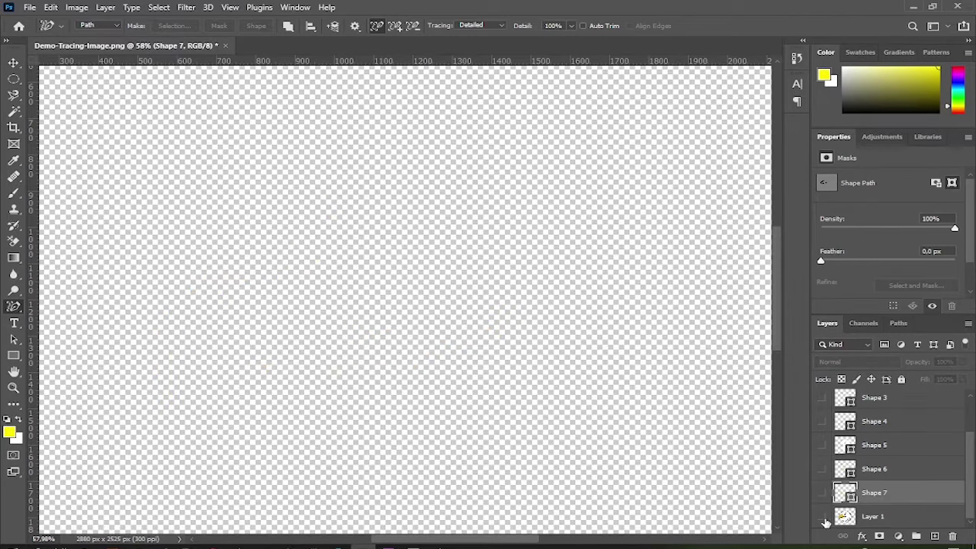
Step: Show Layer 1 again and trace the nostril into a black-filled Shape 8 layer
{"action": "left_click", "coordinate": [822, 517]}
{"action": "left_click", "coordinate": [881, 521]}
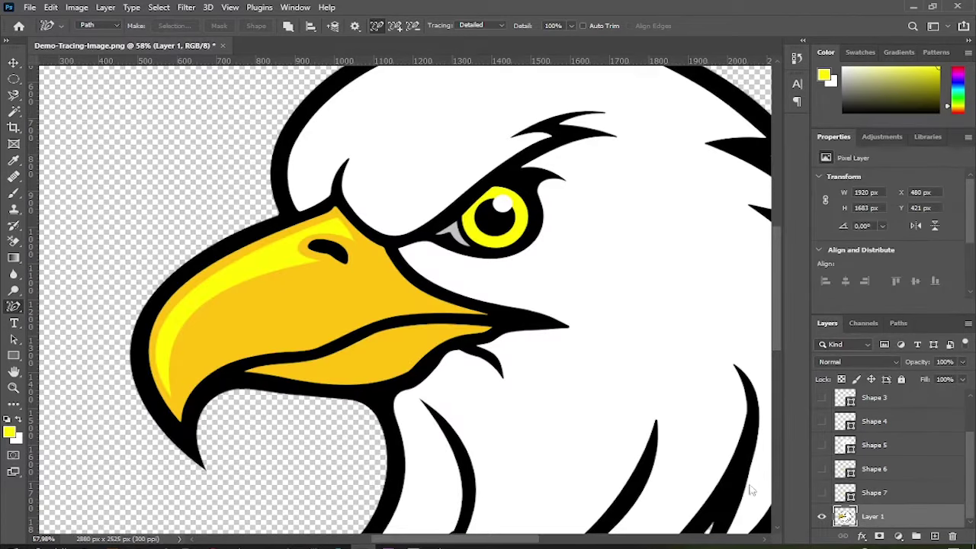
{"action": "left_click", "coordinate": [349, 255]}
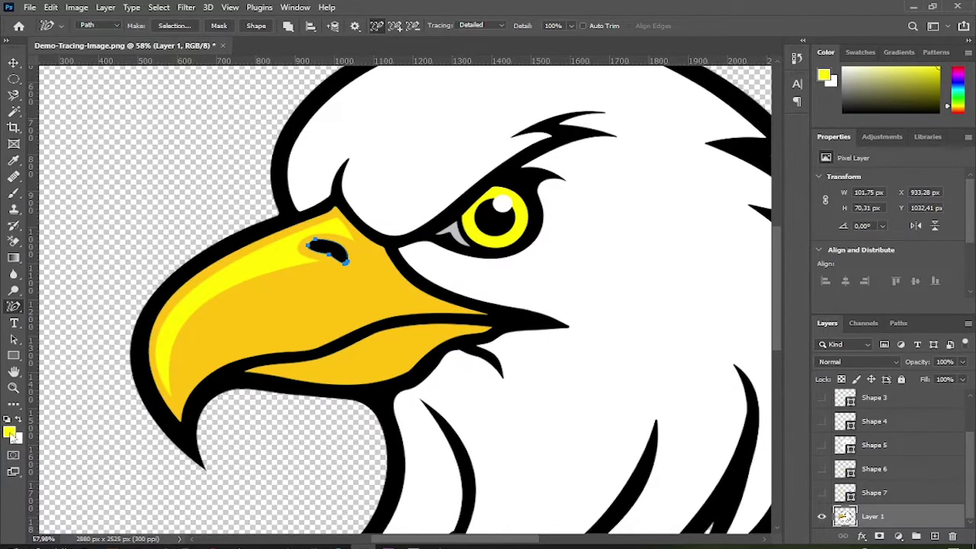
{"action": "left_click", "coordinate": [11, 433]}
{"action": "left_click", "coordinate": [333, 247]}
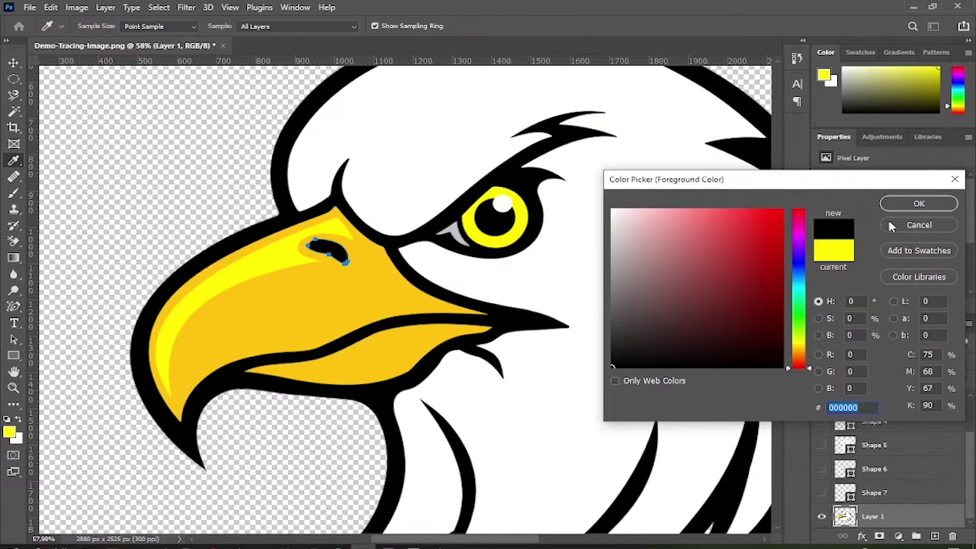
{"action": "left_click", "coordinate": [946, 203]}
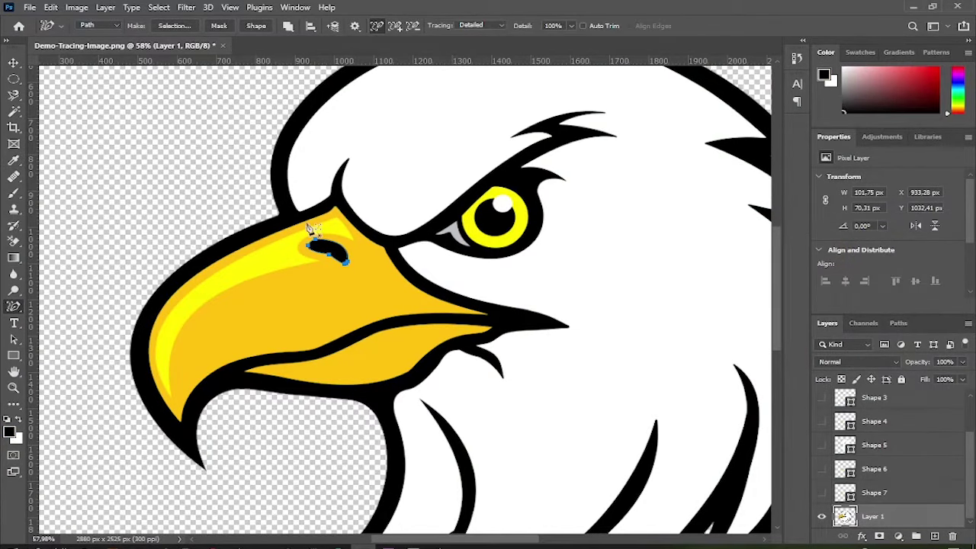
{"action": "left_click", "coordinate": [247, 28]}
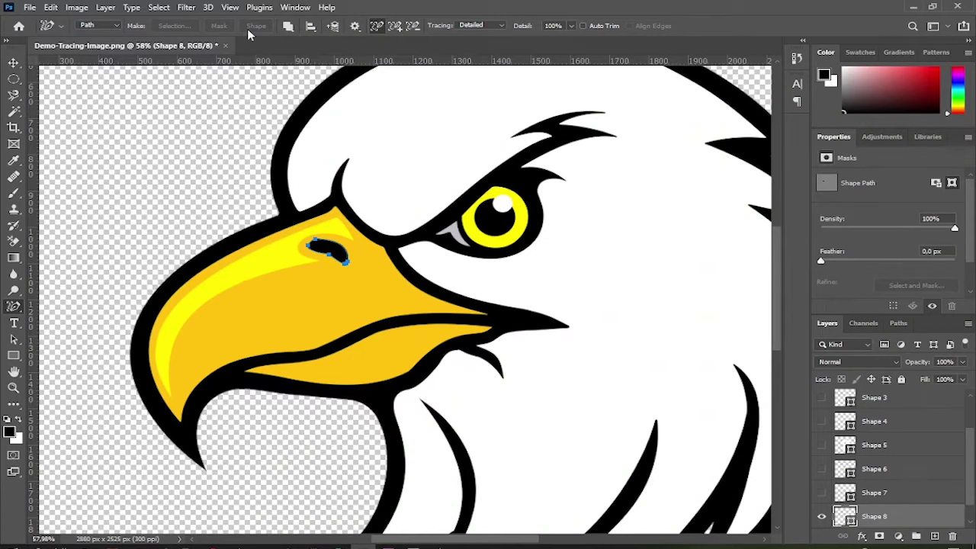
Step: Hide Shape 8, then trace the whole beak into a Shape 9 layer filled with yellow ffc20f
{"action": "scroll", "coordinate": [820, 488], "scroll_direction": "down", "scroll_amount": 1}
{"action": "left_click", "coordinate": [821, 493]}
{"action": "left_click", "coordinate": [266, 359]}
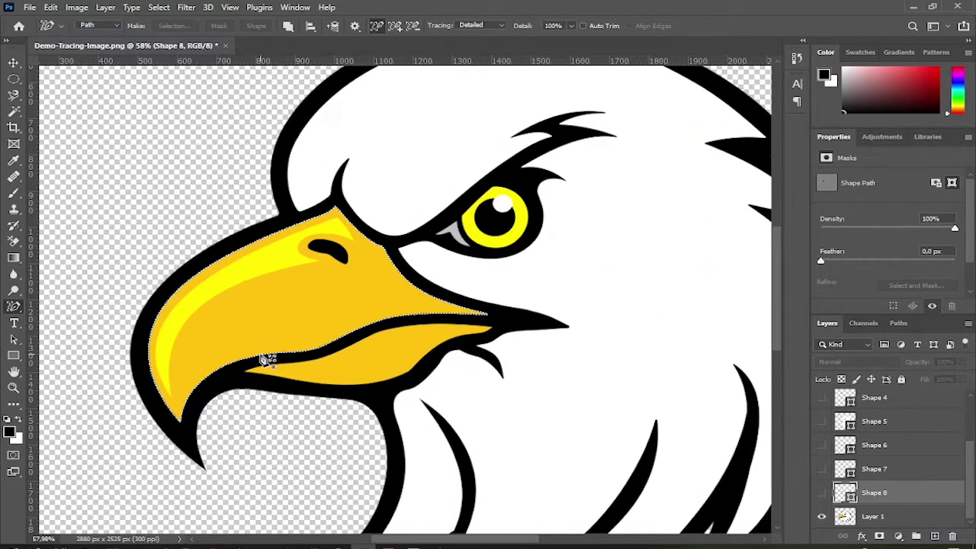
{"action": "left_click", "coordinate": [10, 433]}
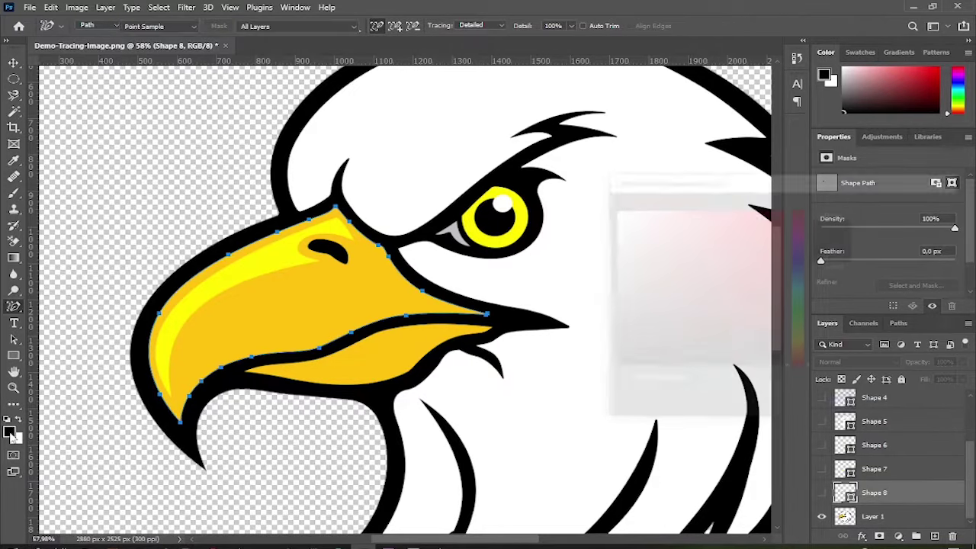
{"action": "left_click", "coordinate": [277, 320]}
{"action": "left_click", "coordinate": [918, 204]}
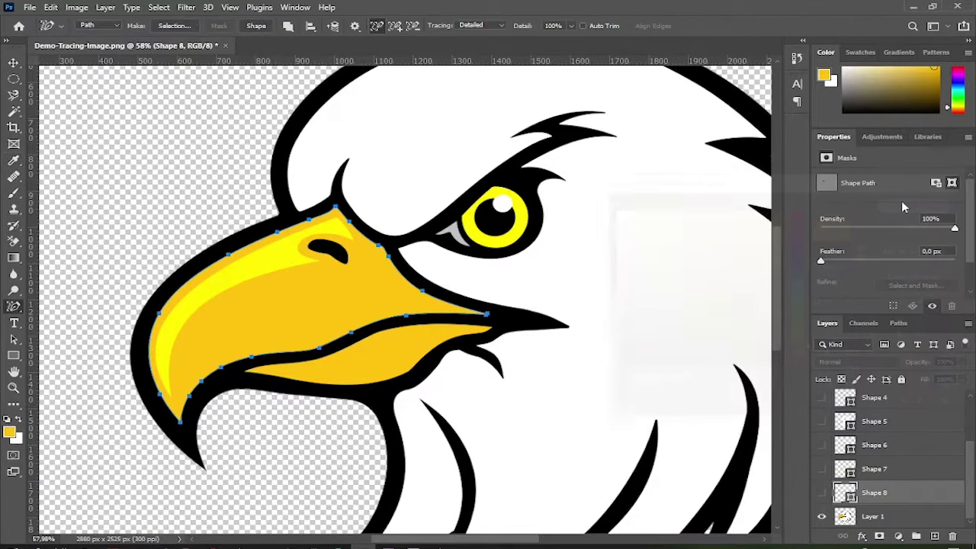
{"action": "left_click", "coordinate": [886, 518]}
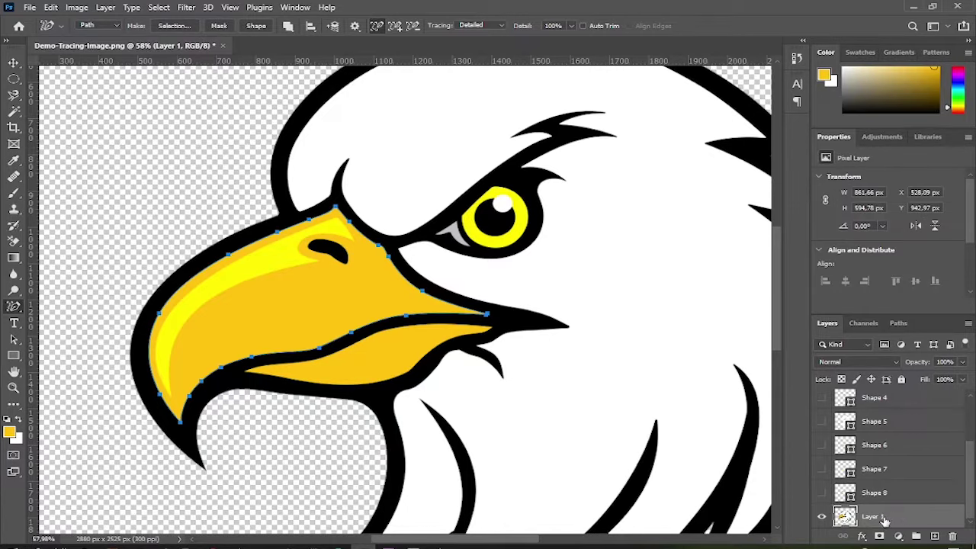
{"action": "left_click", "coordinate": [252, 27]}
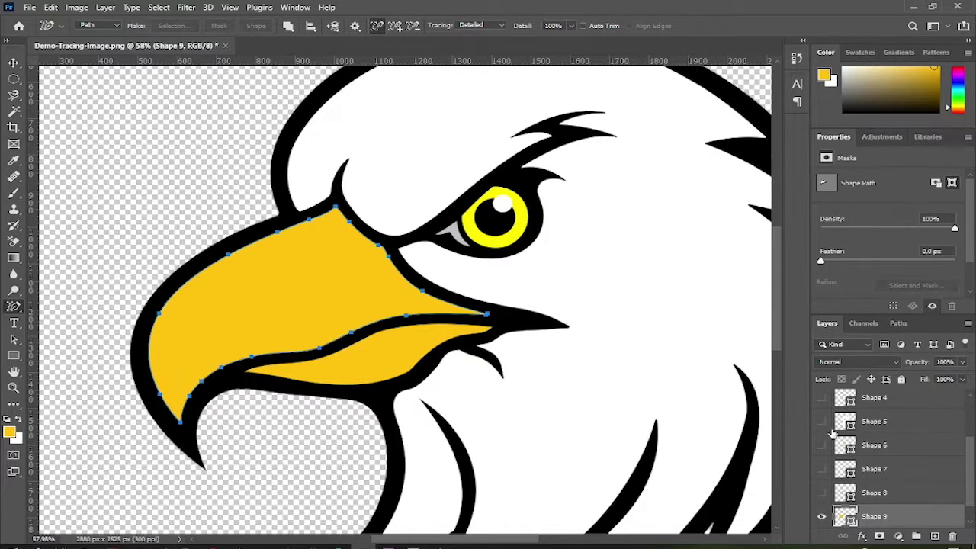
Step: Adjust the Layers panel and hide the original eagle image layer
{"action": "scroll", "coordinate": [879, 479], "scroll_direction": "down", "scroll_amount": 1}
{"action": "left_click_drag", "start_coordinate": [822, 469], "coordinate": [831, 431]}
{"action": "scroll", "coordinate": [865, 514], "scroll_direction": "down", "scroll_amount": 4}
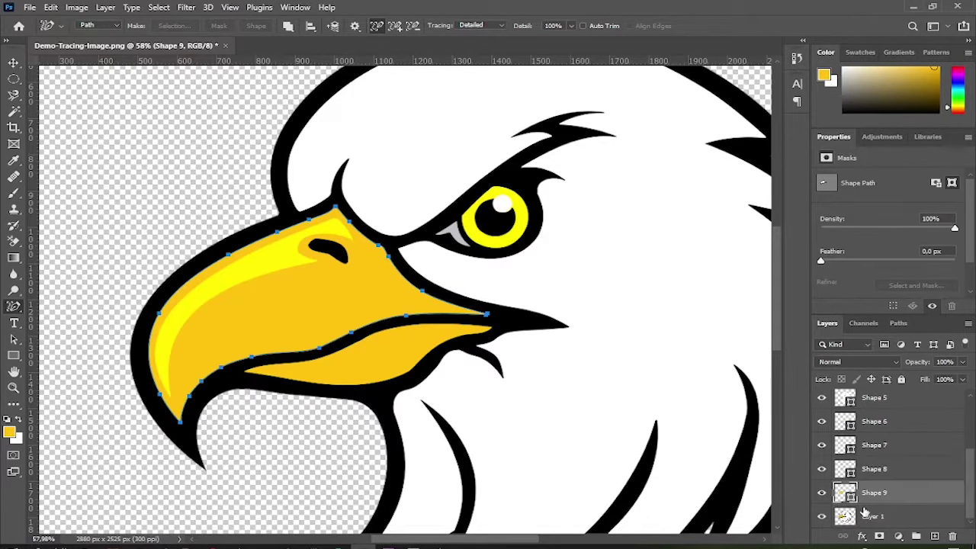
{"action": "left_click", "coordinate": [821, 517]}
{"action": "scroll", "coordinate": [545, 461], "scroll_direction": "down", "scroll_amount": 5}
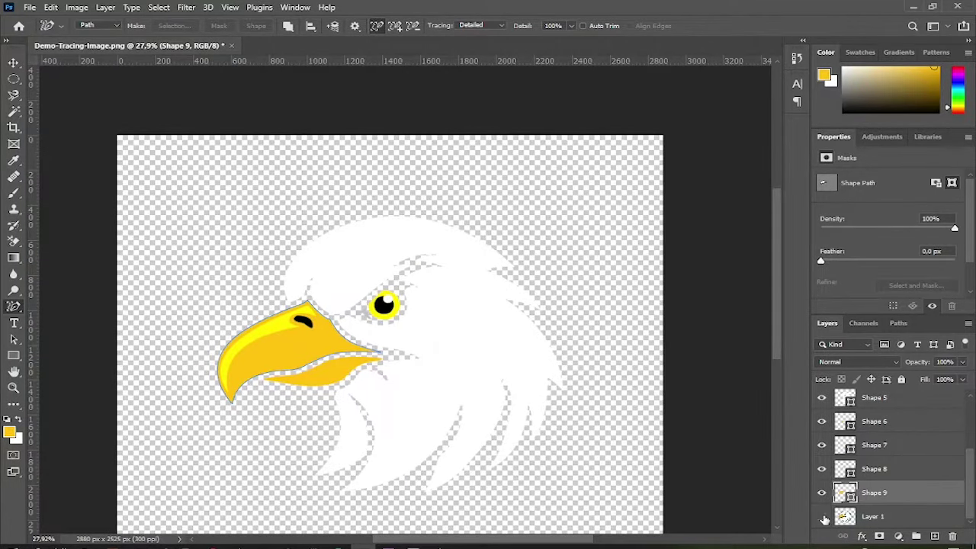
Step: Show and select Layer 1, then trace the eagle's outer outline including the lower-right feathers
{"action": "left_click", "coordinate": [843, 517]}
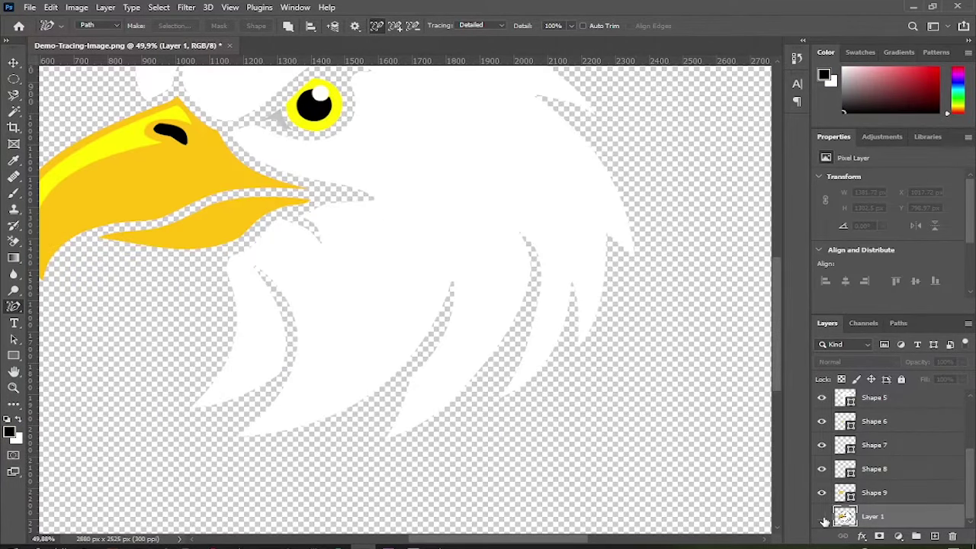
{"action": "left_click", "coordinate": [822, 517], "text": "alt"}
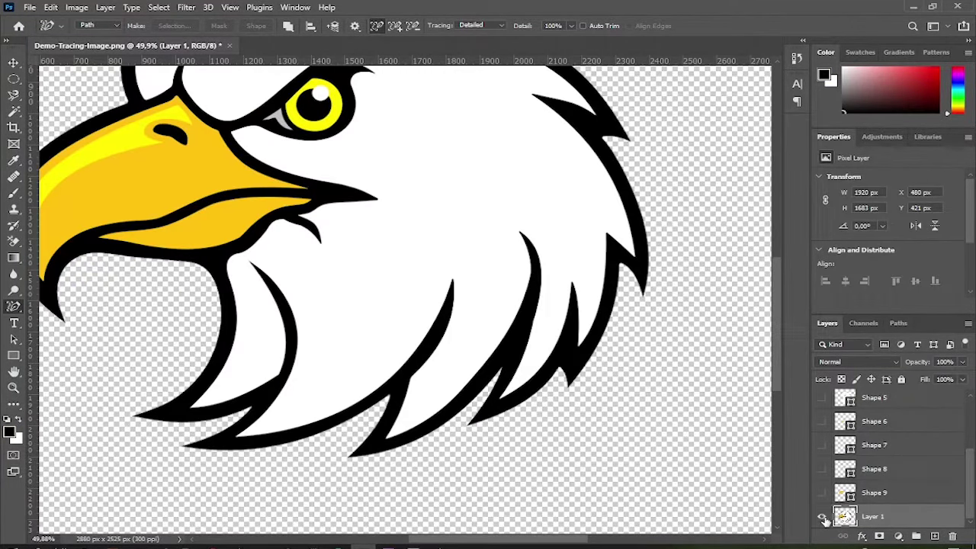
{"action": "scroll", "coordinate": [610, 451], "scroll_direction": "down", "scroll_amount": 3}
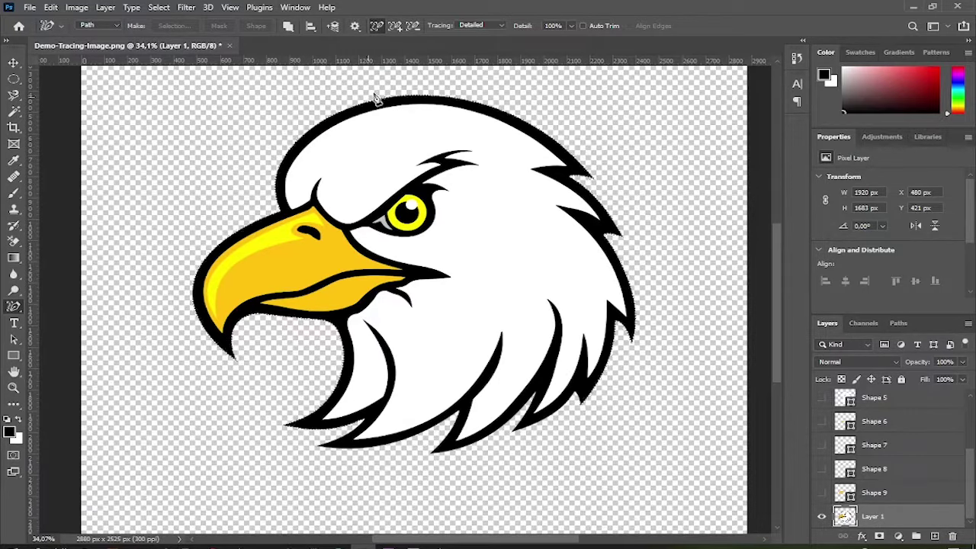
{"action": "left_click", "coordinate": [305, 141]}
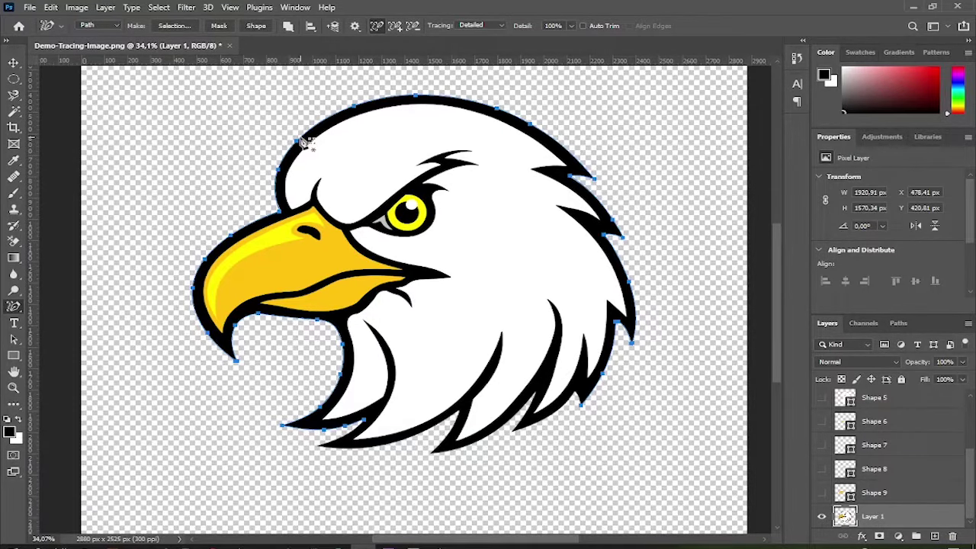
{"action": "left_click", "coordinate": [353, 443], "text": "shift"}
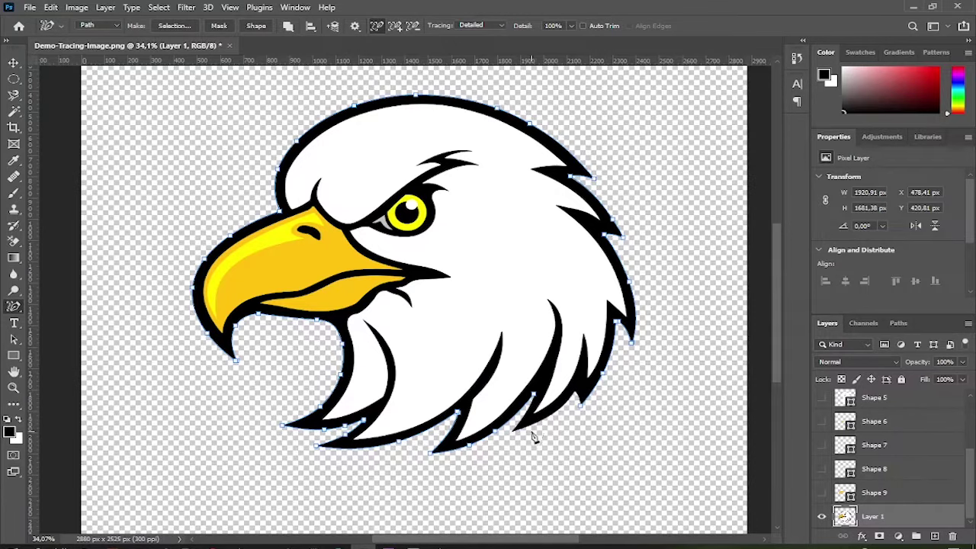
{"action": "left_click", "coordinate": [553, 418], "text": "shift"}
{"action": "scroll", "coordinate": [619, 347], "scroll_direction": "up", "scroll_amount": 3}
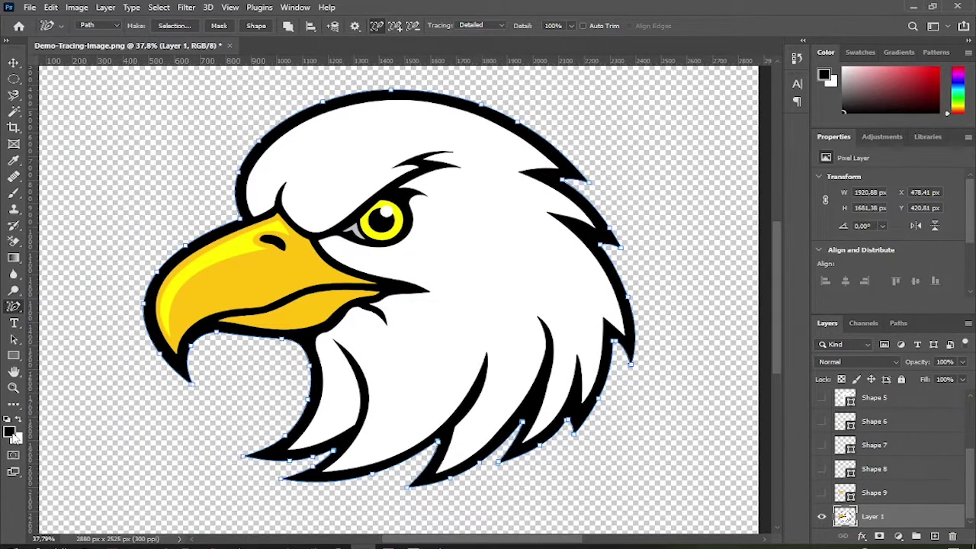
{"action": "scroll", "coordinate": [329, 401], "scroll_direction": "up", "scroll_amount": 3}
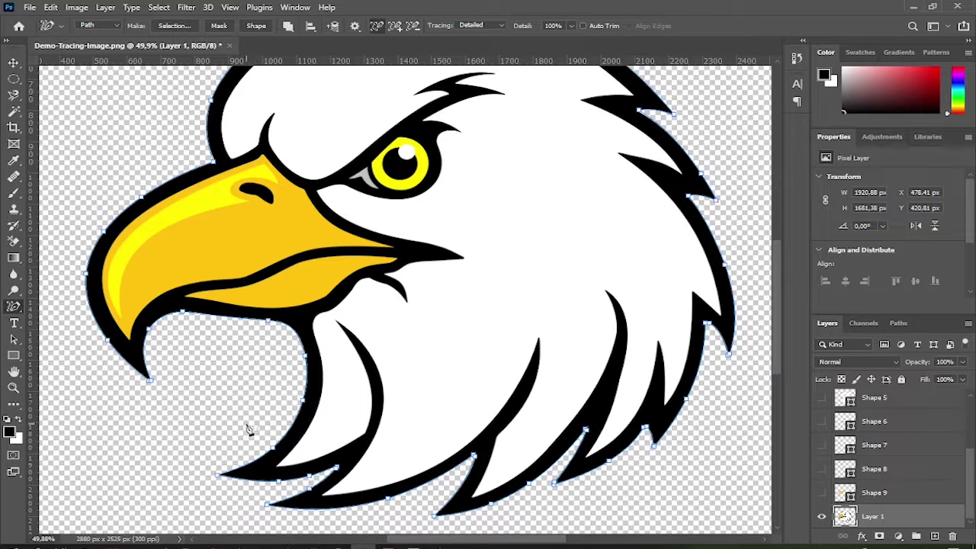
Step: Fill the outline path with black as the new Shape 10 layer
{"action": "left_click", "coordinate": [9, 432]}
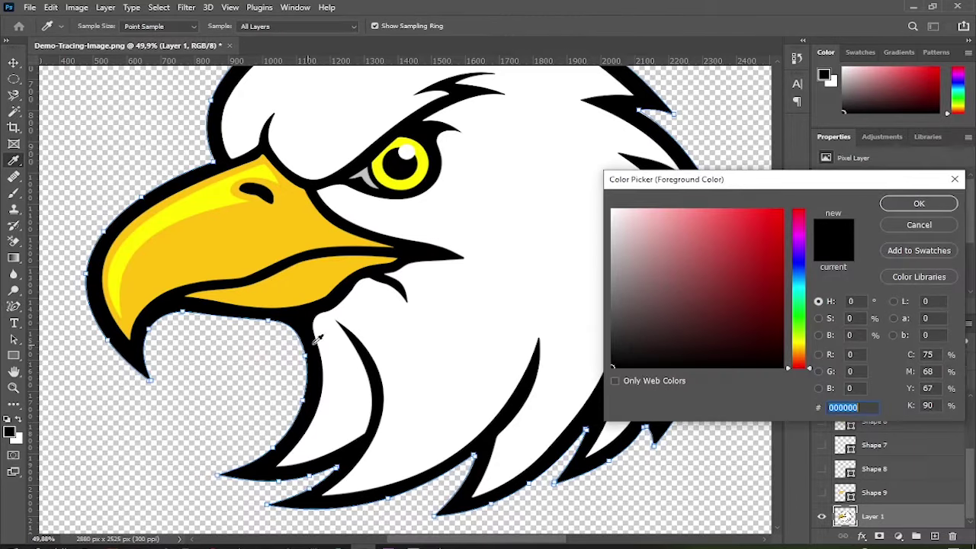
{"action": "left_click", "coordinate": [918, 204]}
{"action": "key", "text": "p"}
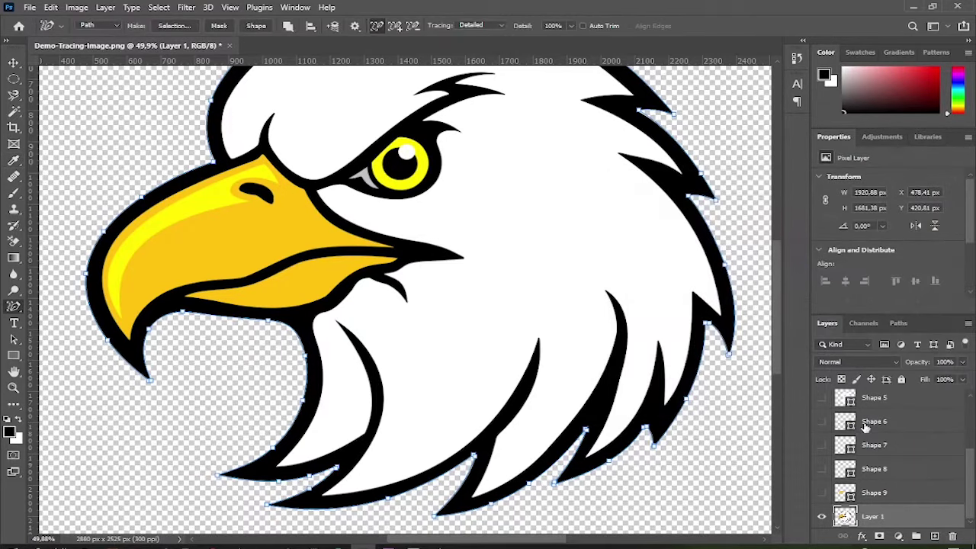
{"action": "left_click", "coordinate": [256, 29]}
{"action": "scroll", "coordinate": [526, 305], "scroll_direction": "up", "scroll_amount": 1}
{"action": "scroll", "coordinate": [526, 312], "scroll_direction": "down", "scroll_amount": 1}
{"action": "scroll", "coordinate": [527, 315], "scroll_direction": "down", "scroll_amount": 1}
{"action": "scroll", "coordinate": [528, 320], "scroll_direction": "up", "scroll_amount": 1}
{"action": "scroll", "coordinate": [528, 320], "scroll_direction": "down", "scroll_amount": 1}
{"action": "scroll", "coordinate": [839, 513], "scroll_direction": "down", "scroll_amount": 1}
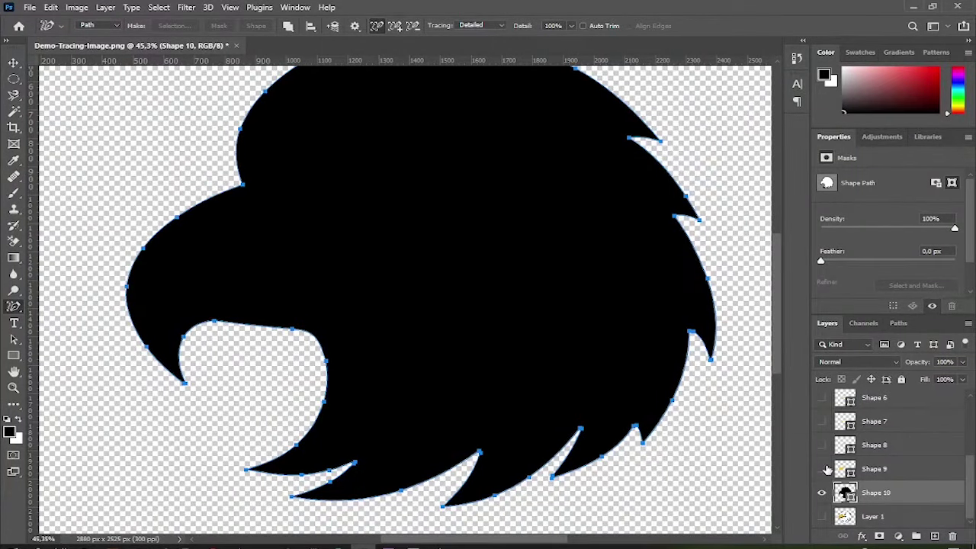
Step: Turn visibility back on for Shape 9 through Shape 4
{"action": "left_click", "coordinate": [823, 469]}
{"action": "left_click", "coordinate": [821, 447]}
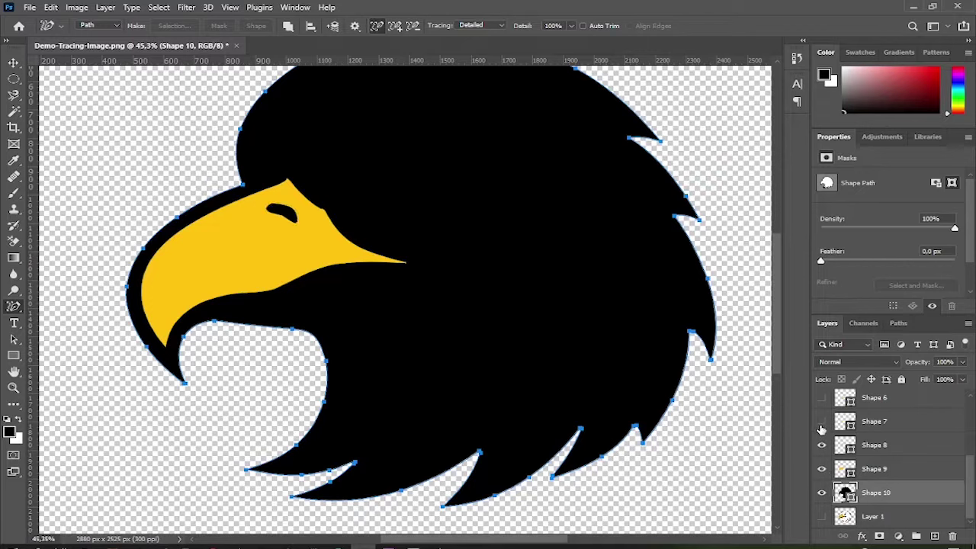
{"action": "left_click", "coordinate": [821, 427]}
{"action": "scroll", "coordinate": [821, 427], "scroll_direction": "up", "scroll_amount": 2}
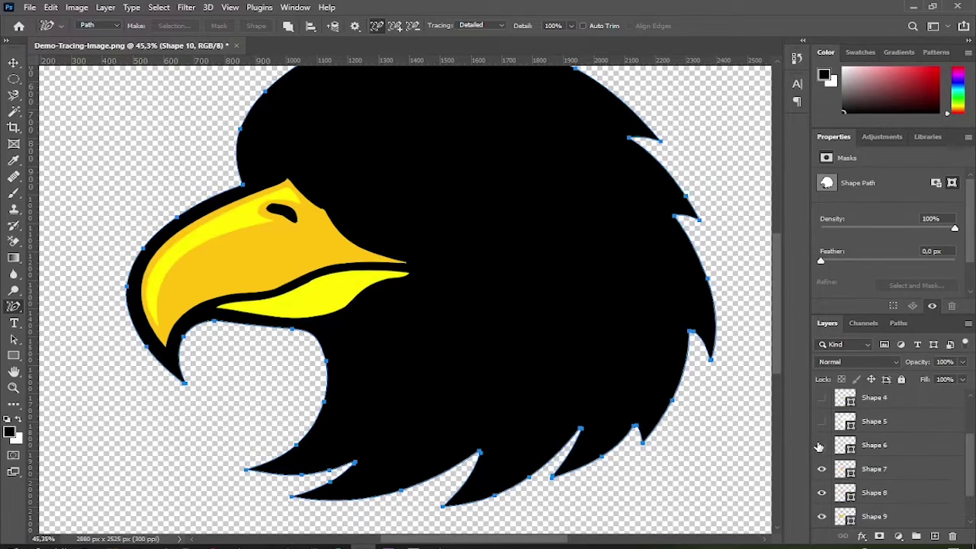
{"action": "left_click", "coordinate": [821, 446]}
{"action": "left_click", "coordinate": [821, 422]}
{"action": "left_click", "coordinate": [823, 399]}
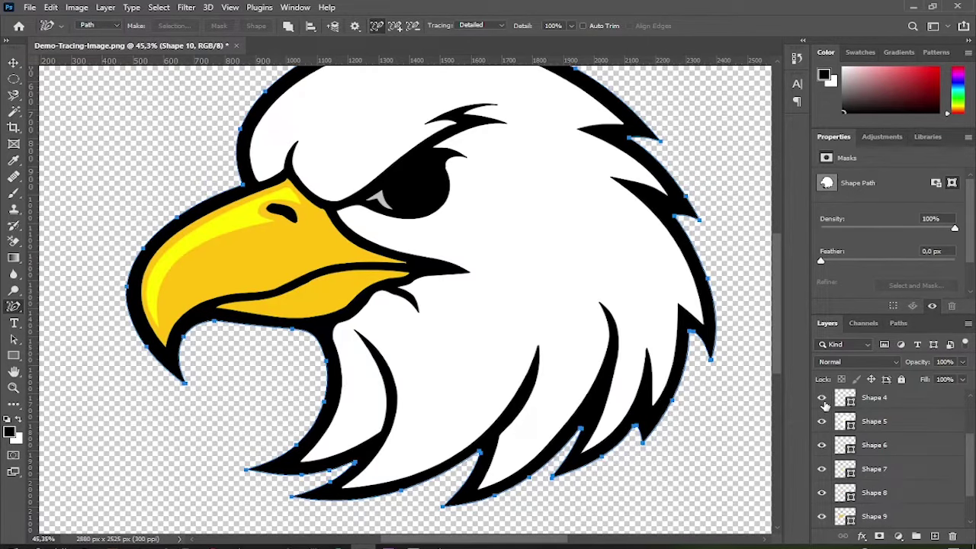
Step: Turn Shapes 3, 2 and 1 back on, restoring the yellow eye and its highlight
{"action": "scroll", "coordinate": [819, 427], "scroll_direction": "up", "scroll_amount": 3}
{"action": "left_click", "coordinate": [822, 449]}
{"action": "left_click", "coordinate": [821, 425]}
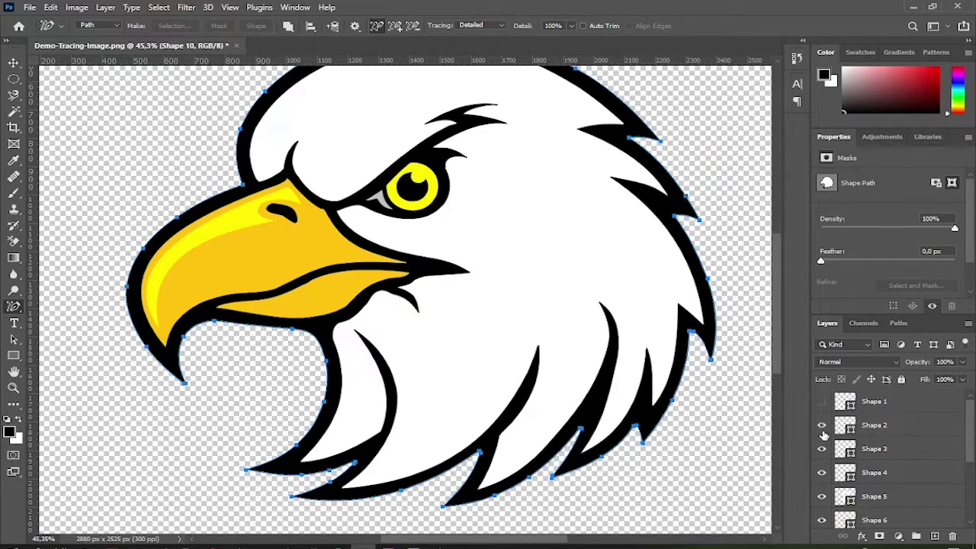
{"action": "left_click", "coordinate": [822, 402]}
{"action": "scroll", "coordinate": [647, 462], "scroll_direction": "down", "scroll_amount": 2}
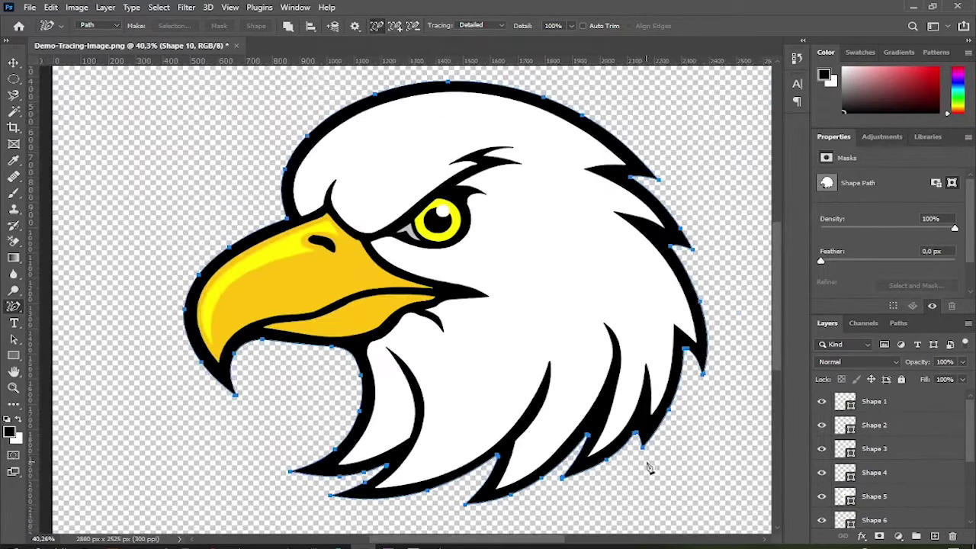
{"action": "left_click_drag", "start_coordinate": [549, 538], "coordinate": [573, 541]}
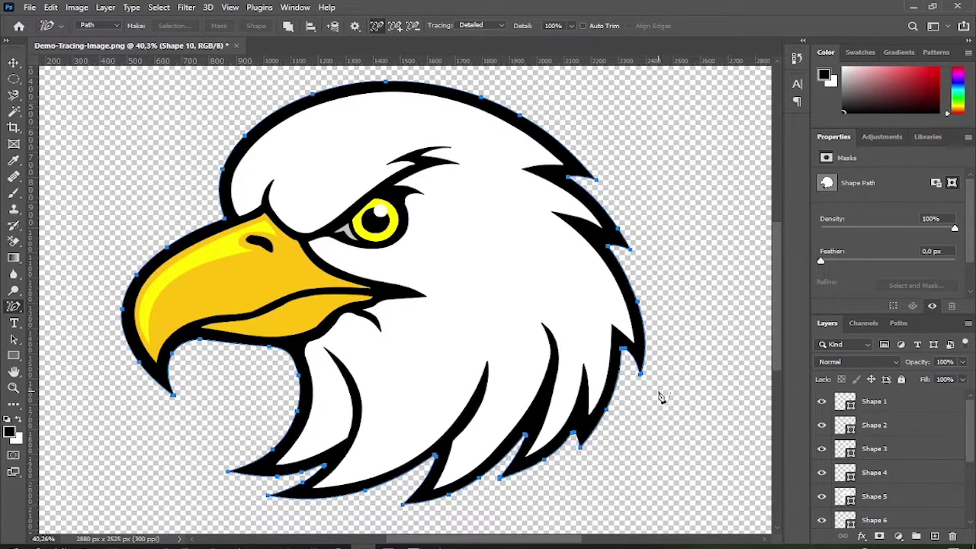
{"action": "left_click", "coordinate": [31, 8]}
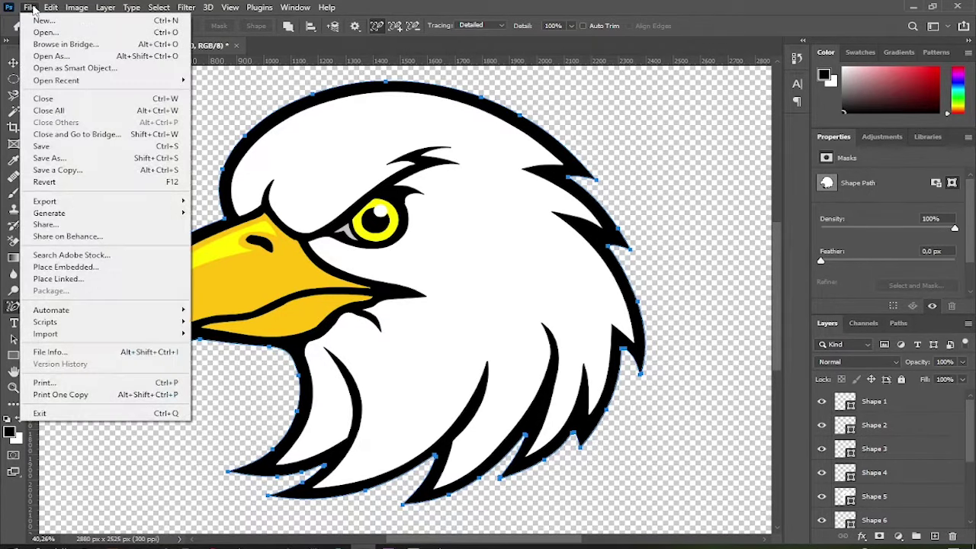
Step: Open Export As, review its formats with JPG kept, and cancel without exporting
{"action": "mouse_move", "coordinate": [72, 206]}
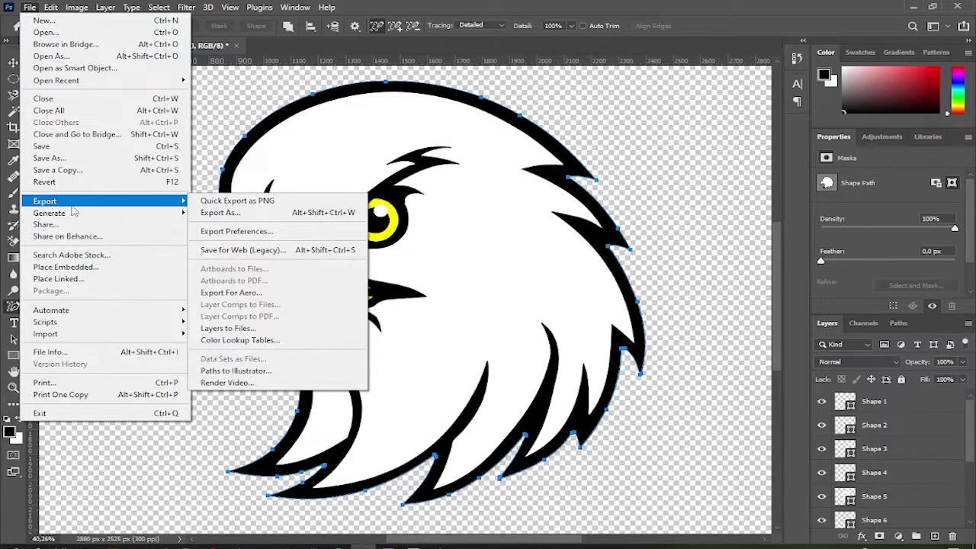
{"action": "left_click", "coordinate": [235, 216]}
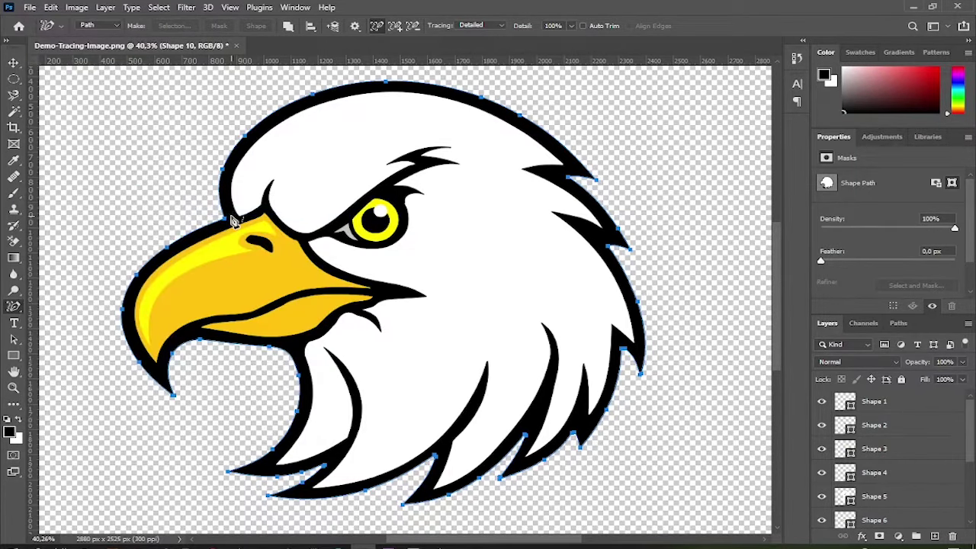
{"action": "left_click", "coordinate": [774, 106]}
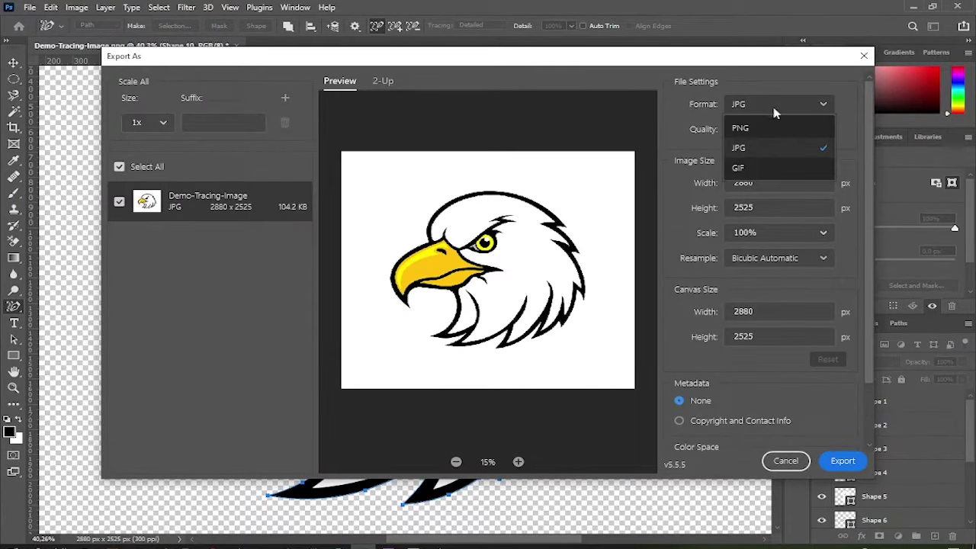
{"action": "left_click", "coordinate": [809, 149]}
{"action": "left_click", "coordinate": [785, 460]}
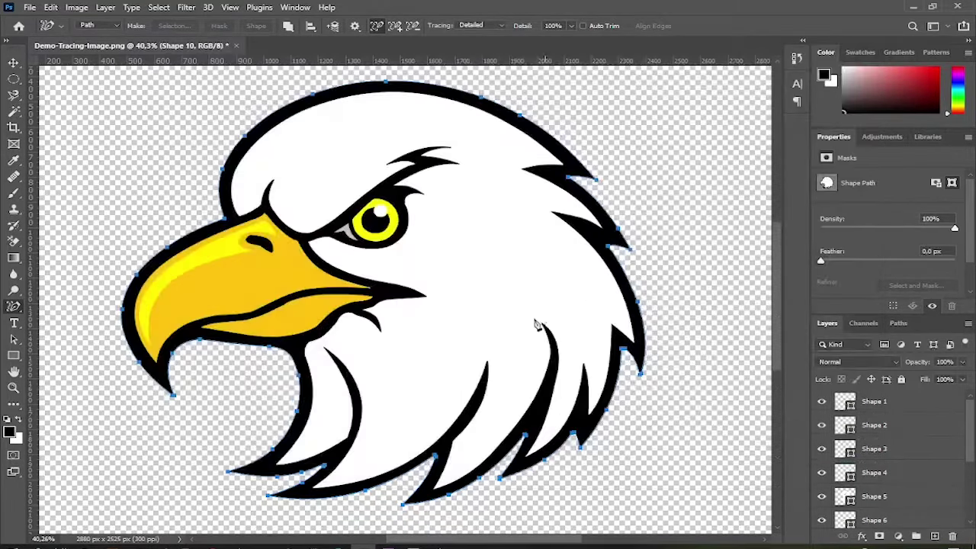
Step: Turn on Use legacy Export As in the Export preferences and confirm
{"action": "left_click", "coordinate": [50, 8]}
{"action": "mouse_move", "coordinate": [155, 529]}
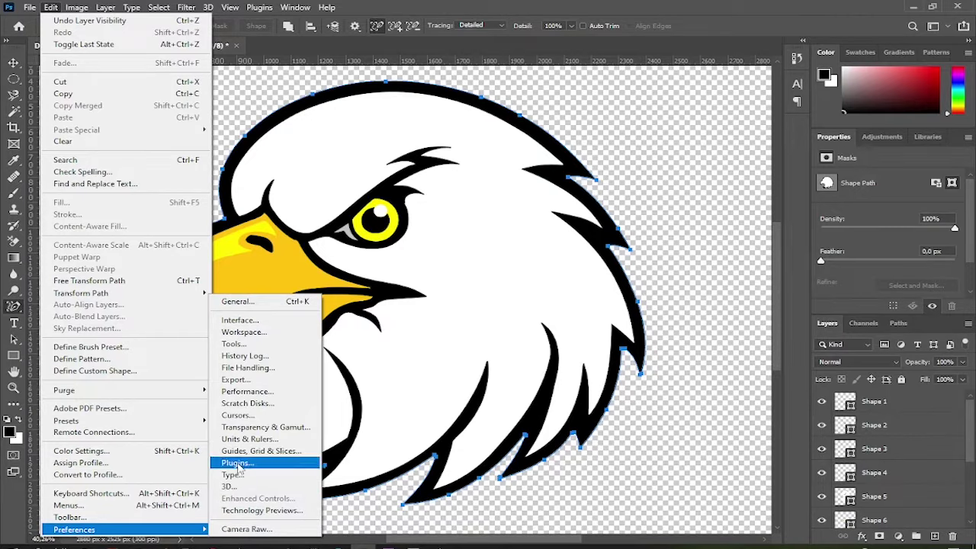
{"action": "left_click", "coordinate": [260, 385]}
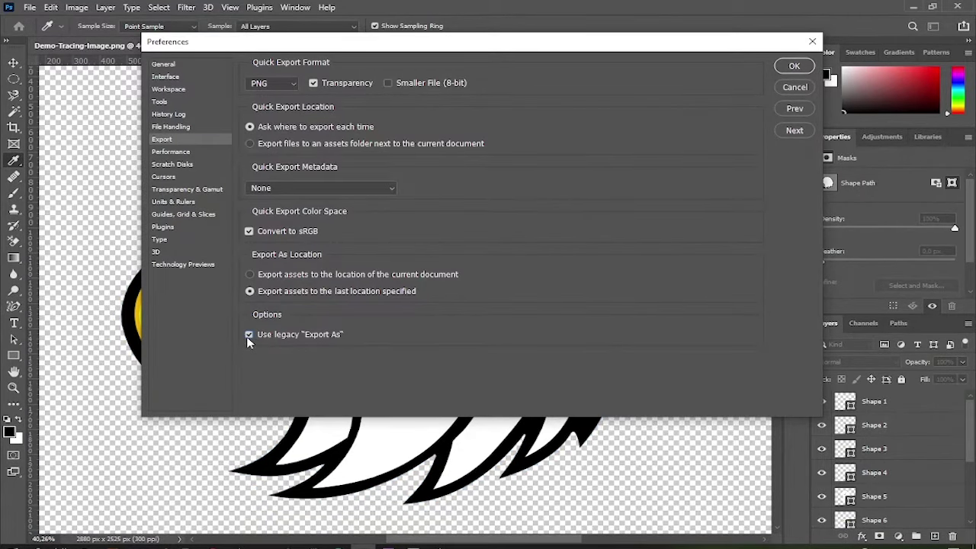
{"action": "left_click", "coordinate": [795, 67]}
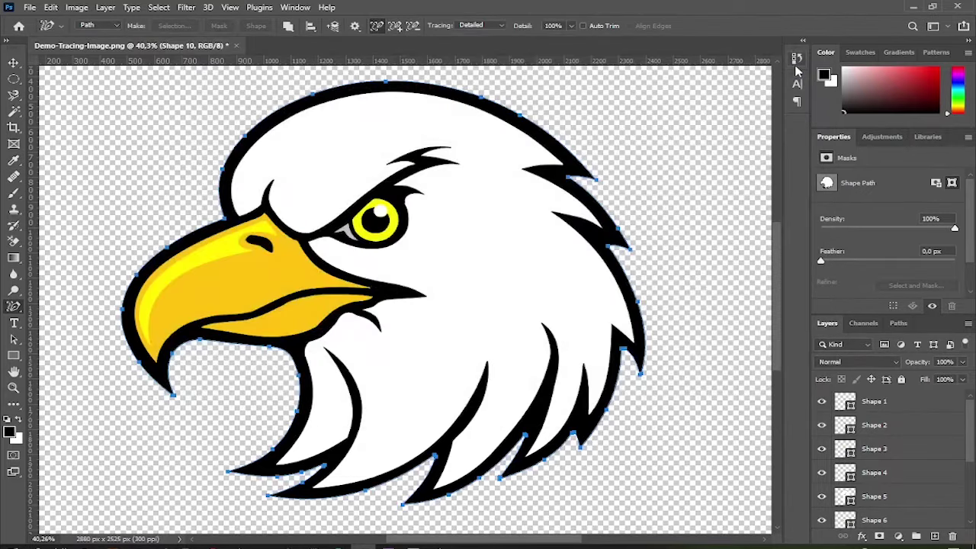
Step: Export the eagle as SVG at 370% scale, saving Demo-Tracing-Image.svg in the project folder
{"action": "left_click", "coordinate": [29, 7]}
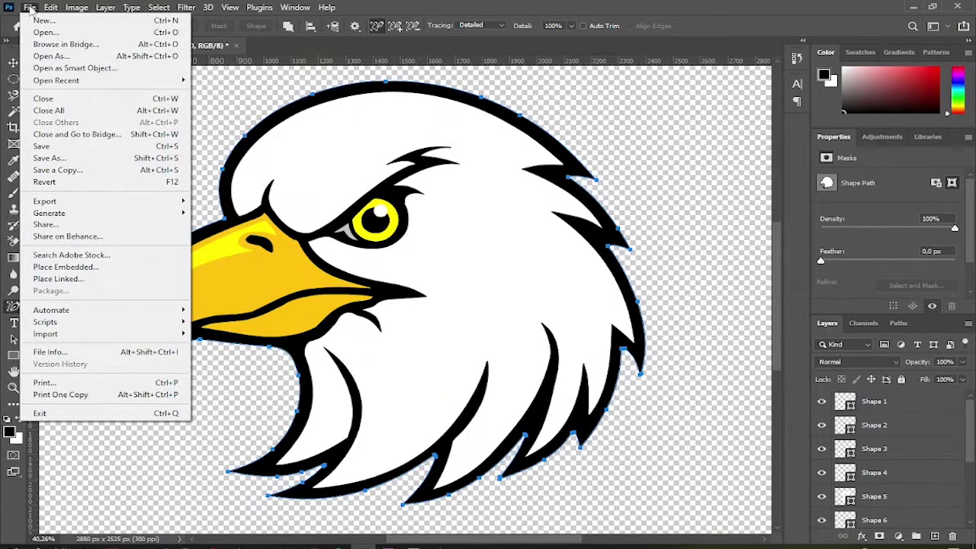
{"action": "mouse_move", "coordinate": [61, 203]}
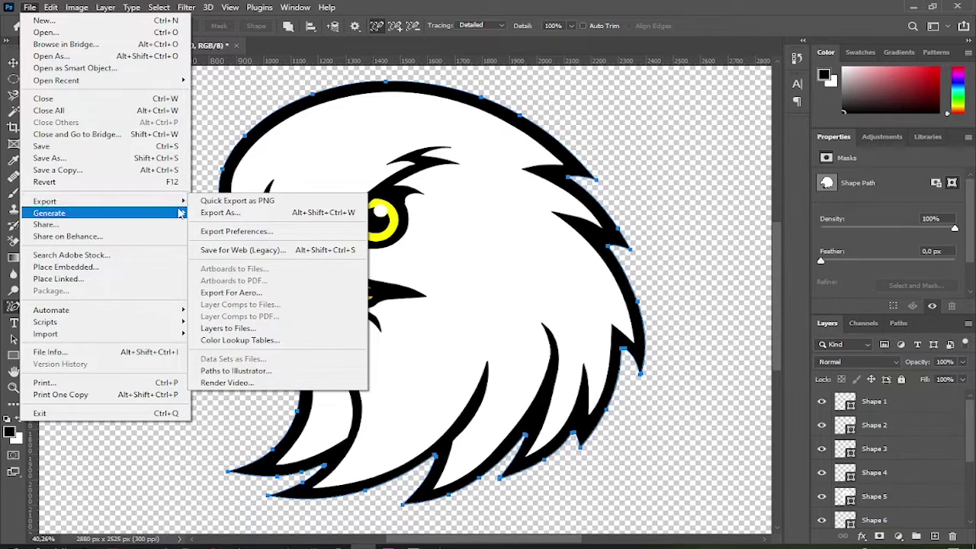
{"action": "left_click", "coordinate": [217, 213]}
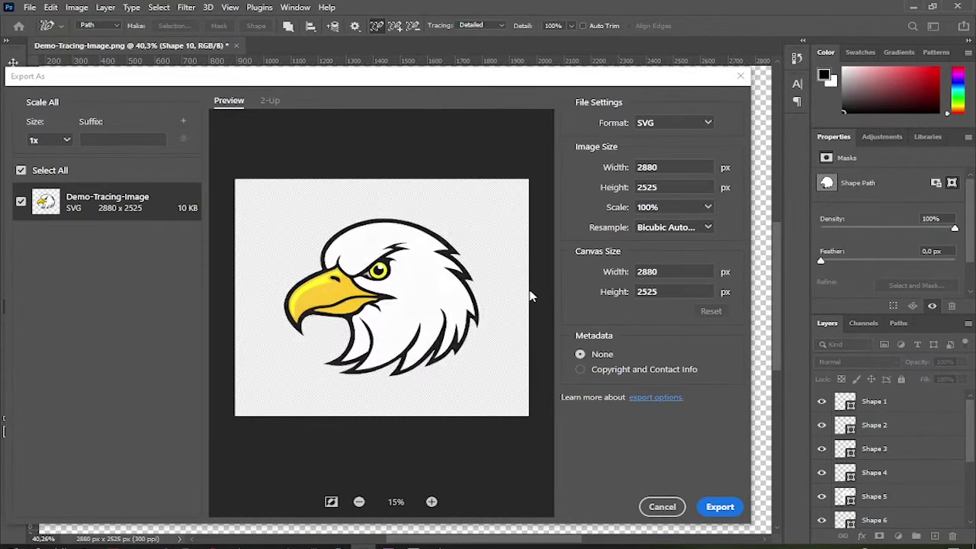
{"action": "left_click", "coordinate": [695, 123]}
{"action": "left_click", "coordinate": [659, 183]}
{"action": "left_click", "coordinate": [707, 209]}
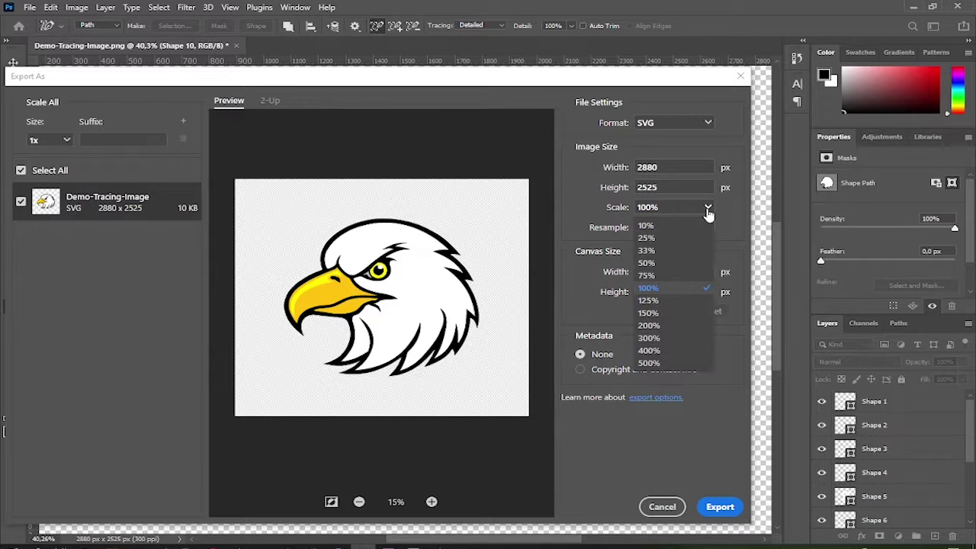
{"action": "left_click", "coordinate": [654, 363]}
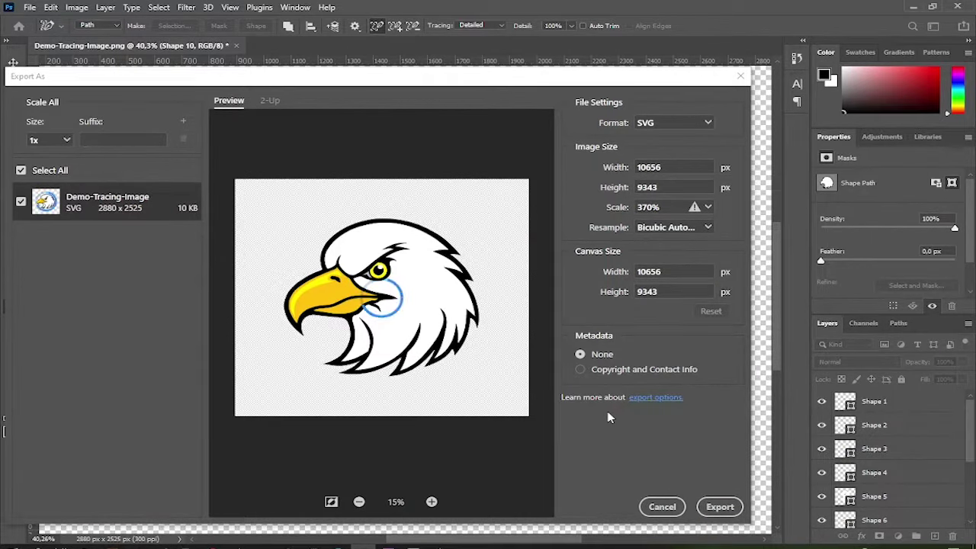
{"action": "left_click", "coordinate": [719, 507]}
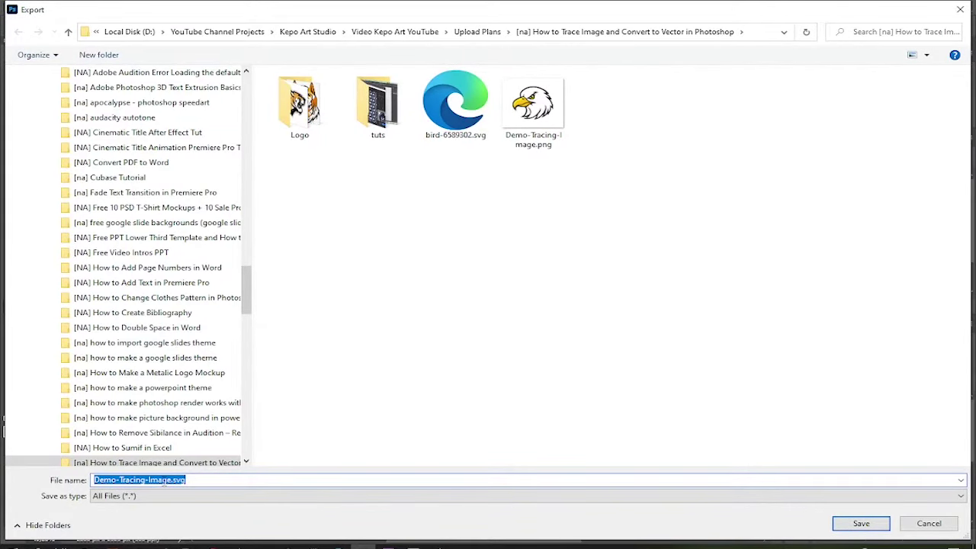
{"action": "left_click", "coordinate": [863, 526]}
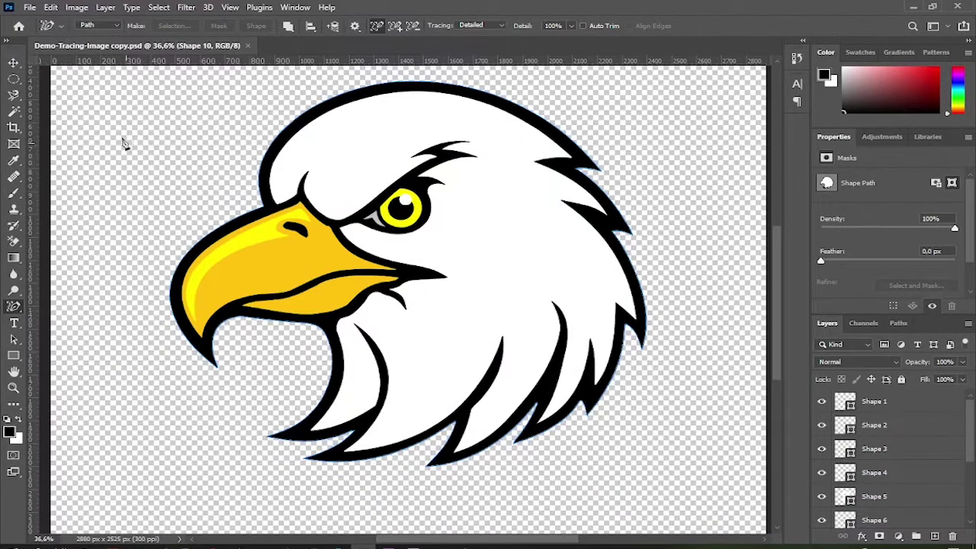
Step: Save a copy of the traced eagle as Photoshop EPS (*.EPS), keeping the vector data in EPS Options
{"action": "left_click", "coordinate": [29, 7]}
{"action": "left_click", "coordinate": [82, 177]}
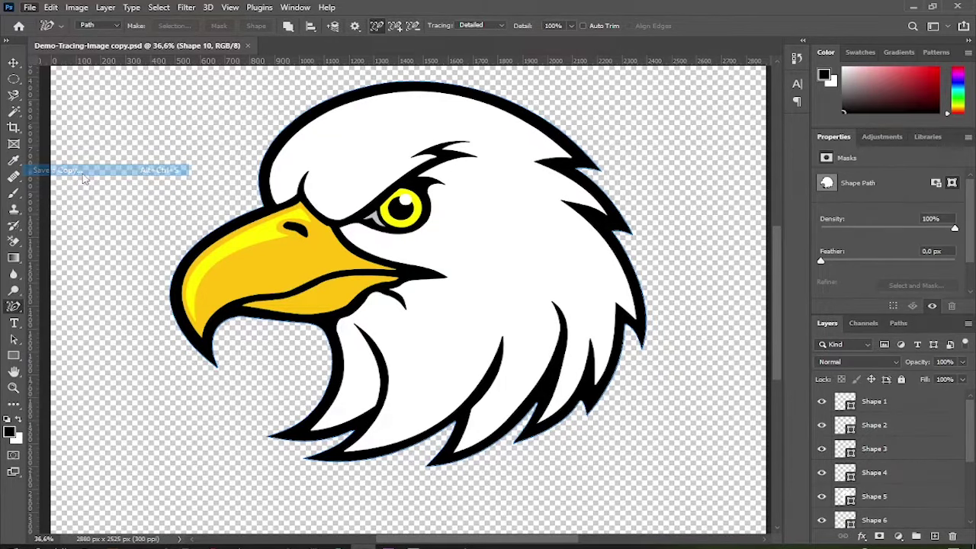
{"action": "left_click", "coordinate": [126, 441]}
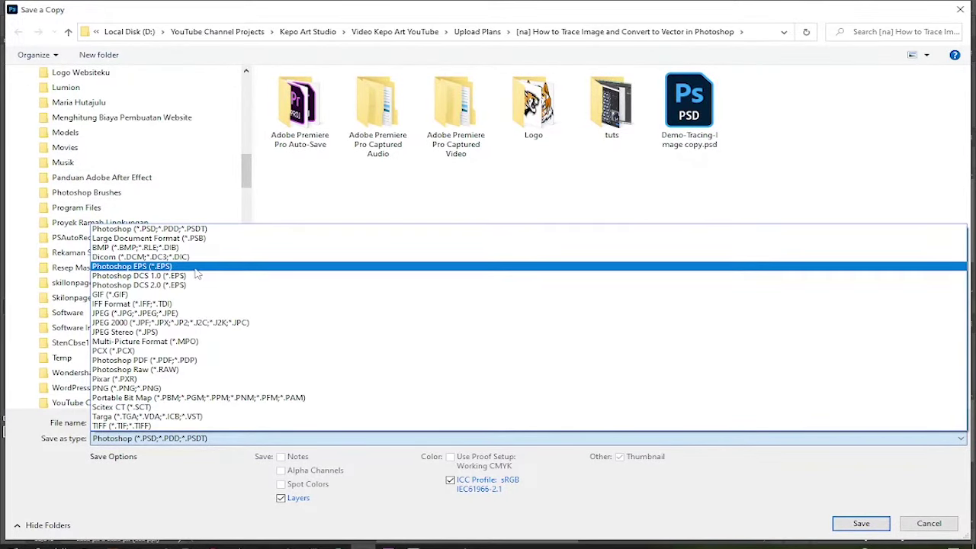
{"action": "left_click", "coordinate": [197, 273]}
{"action": "left_click", "coordinate": [858, 524]}
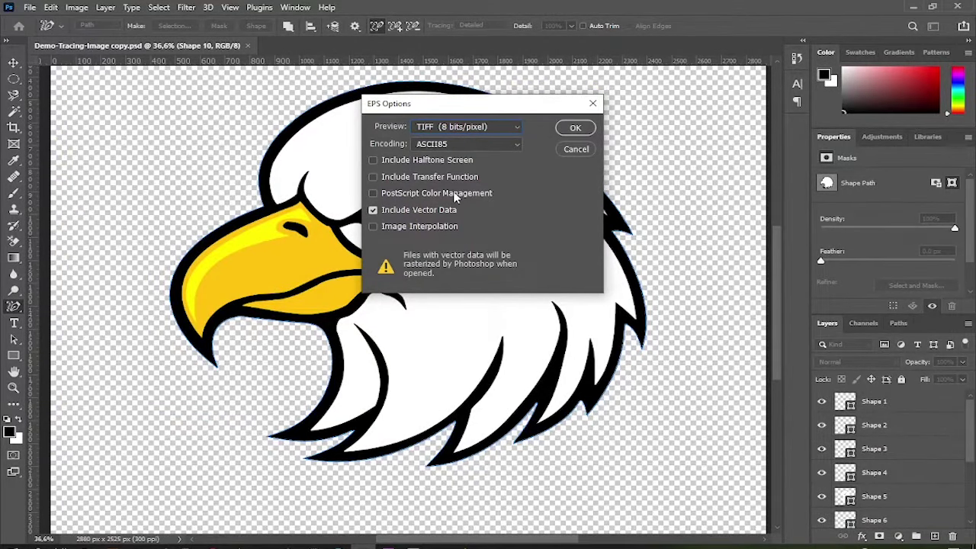
{"action": "left_click", "coordinate": [574, 128]}
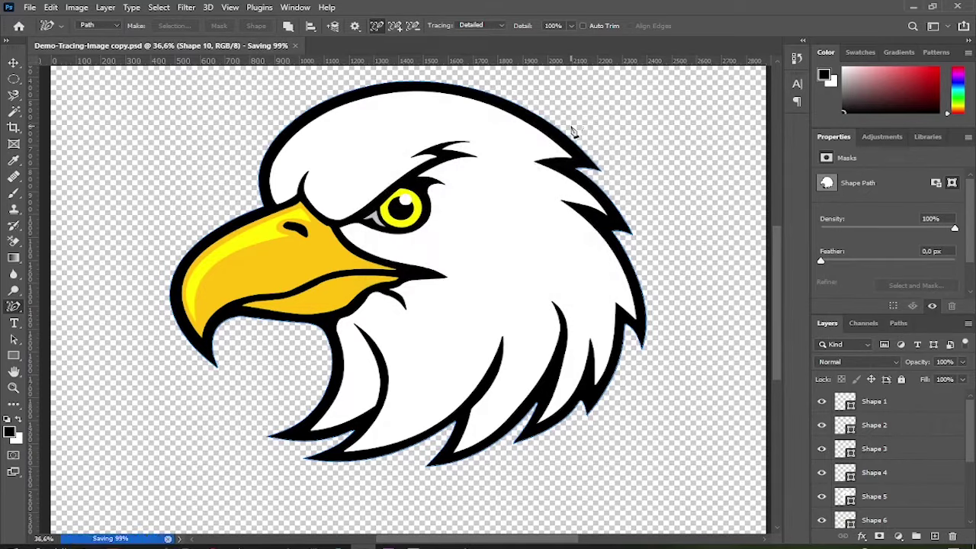